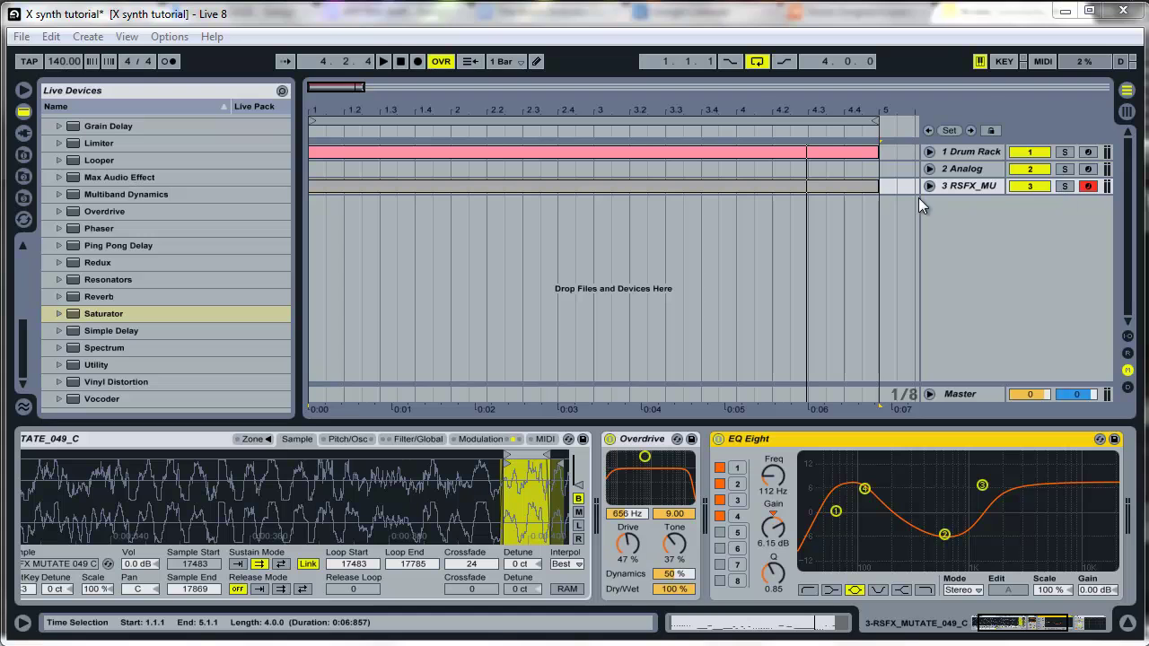
# - Play the arrangement from the start, solo the 3 RSFX_MU track to hear it alone, and stop playback
pyautogui.click(596, 215)
pyautogui.click(402, 59)
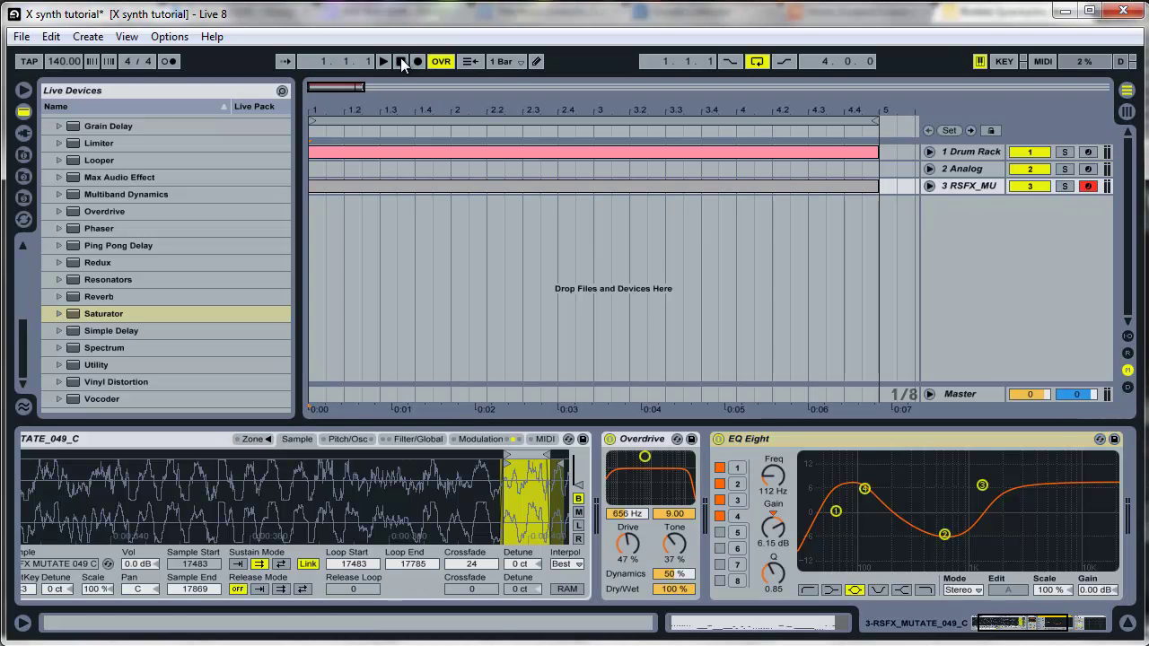
pyautogui.click(385, 59)
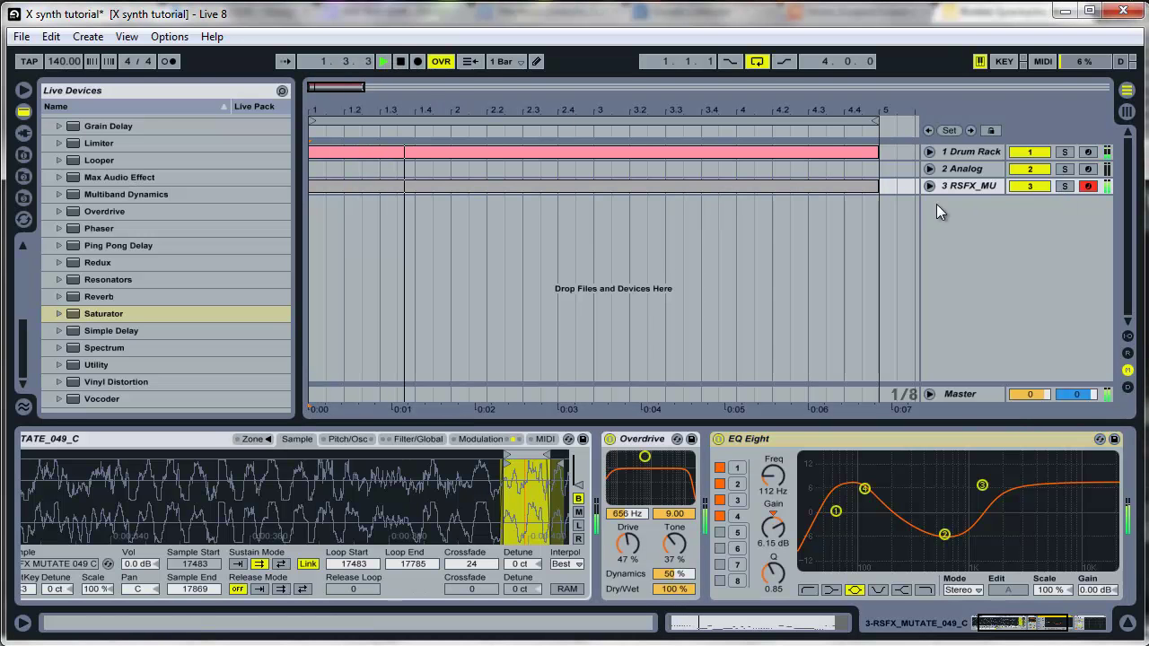
pyautogui.click(1064, 187)
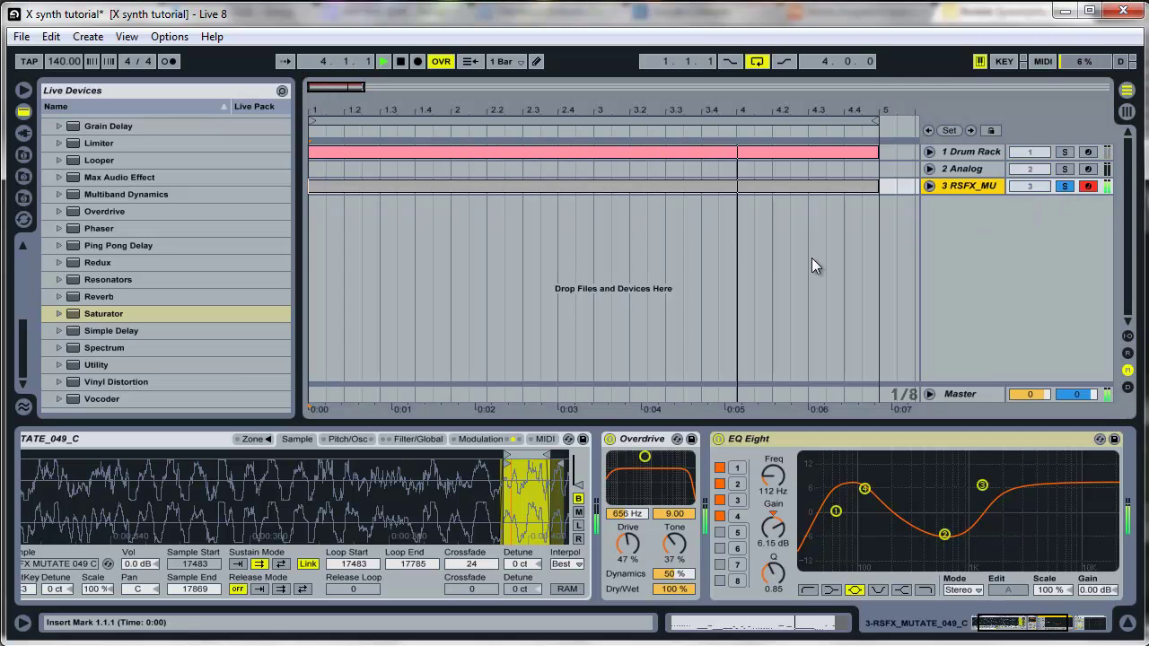
pyautogui.press('space')
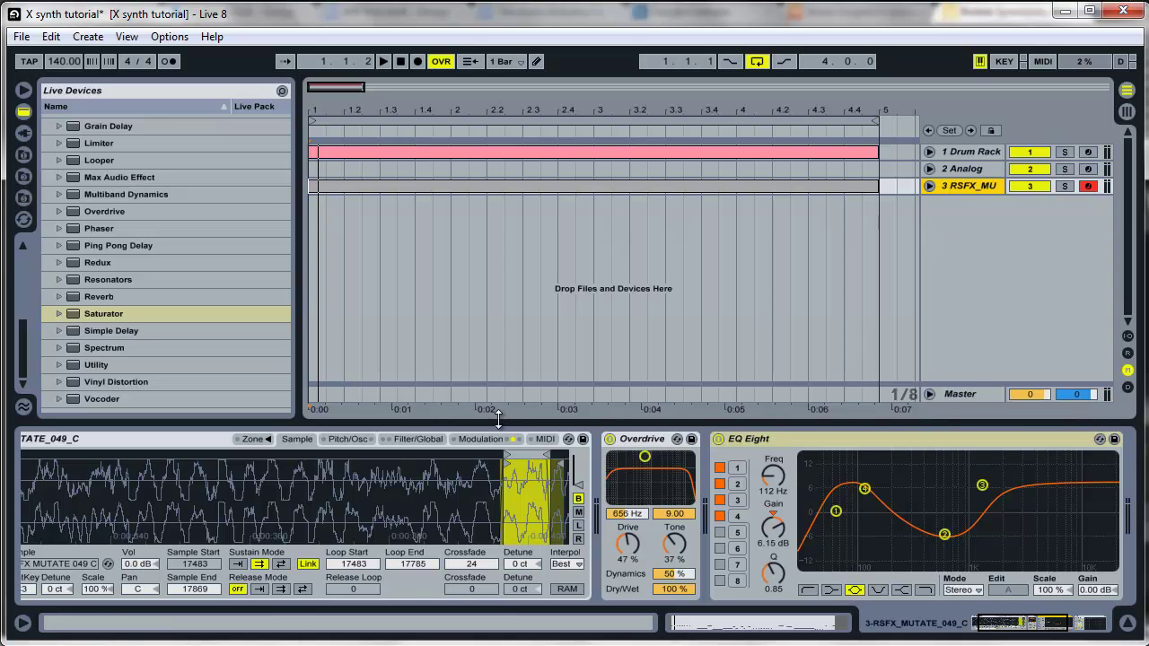
# - Add a Sampler from the Live Devices instruments on a new track below 3 RSFX_MU
pyautogui.moveTo(499, 419); pyautogui.dragTo(494, 592)
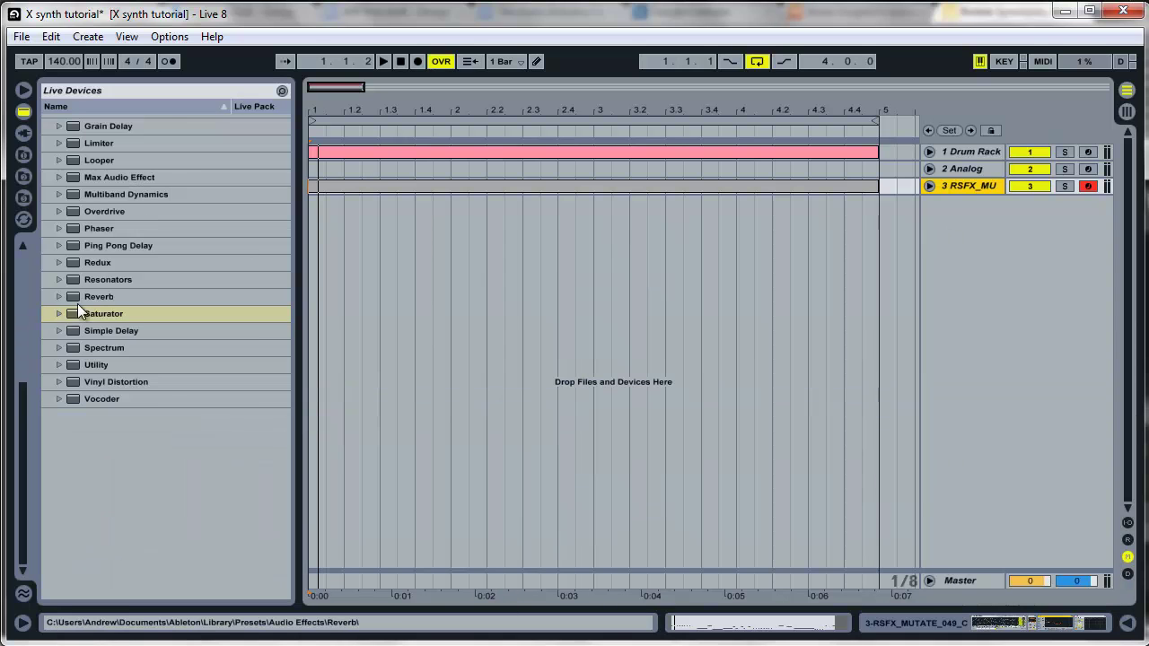
pyautogui.scroll(7, 143, 305)
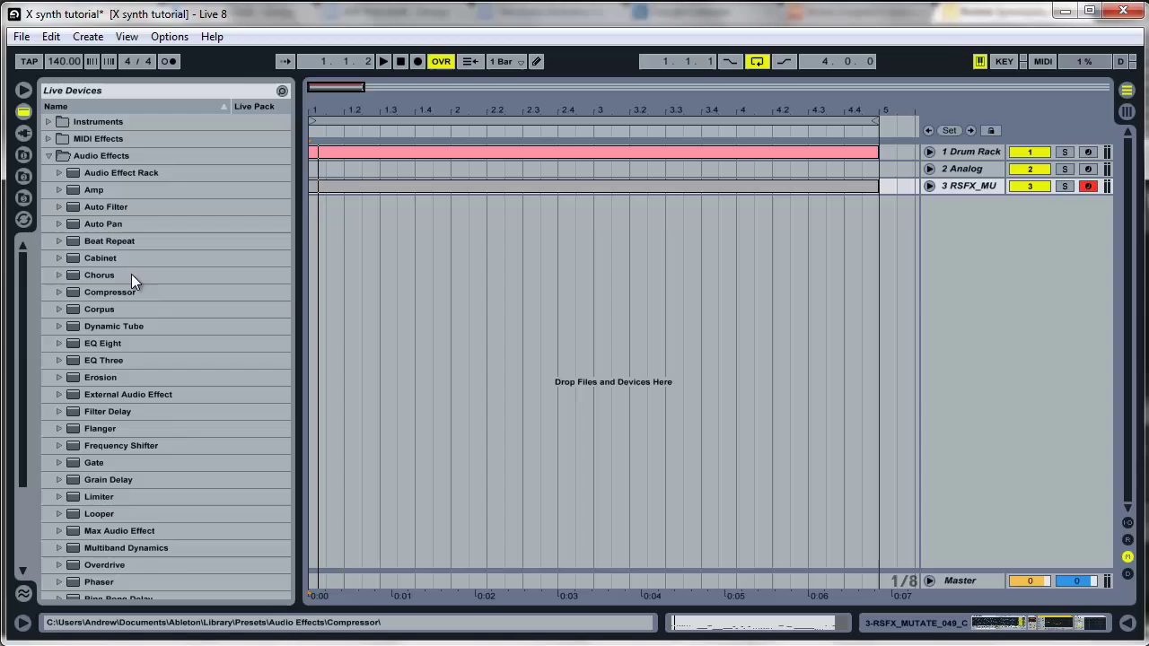
pyautogui.click(46, 155)
pyautogui.click(46, 121)
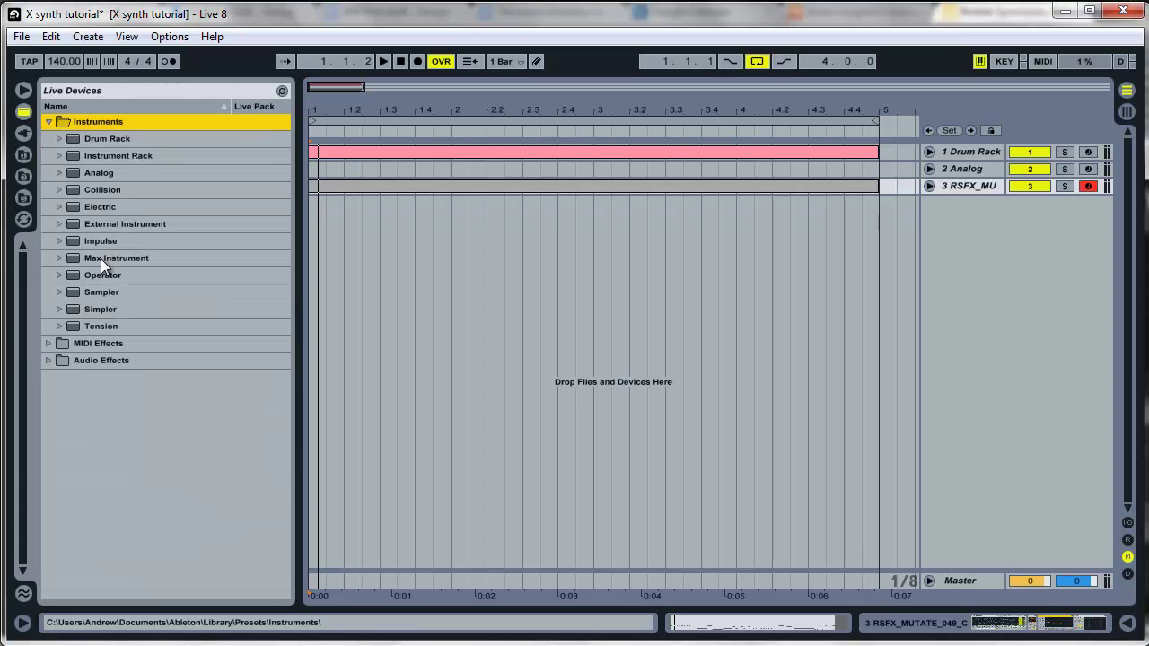
pyautogui.moveTo(72, 295); pyautogui.dragTo(930, 289)
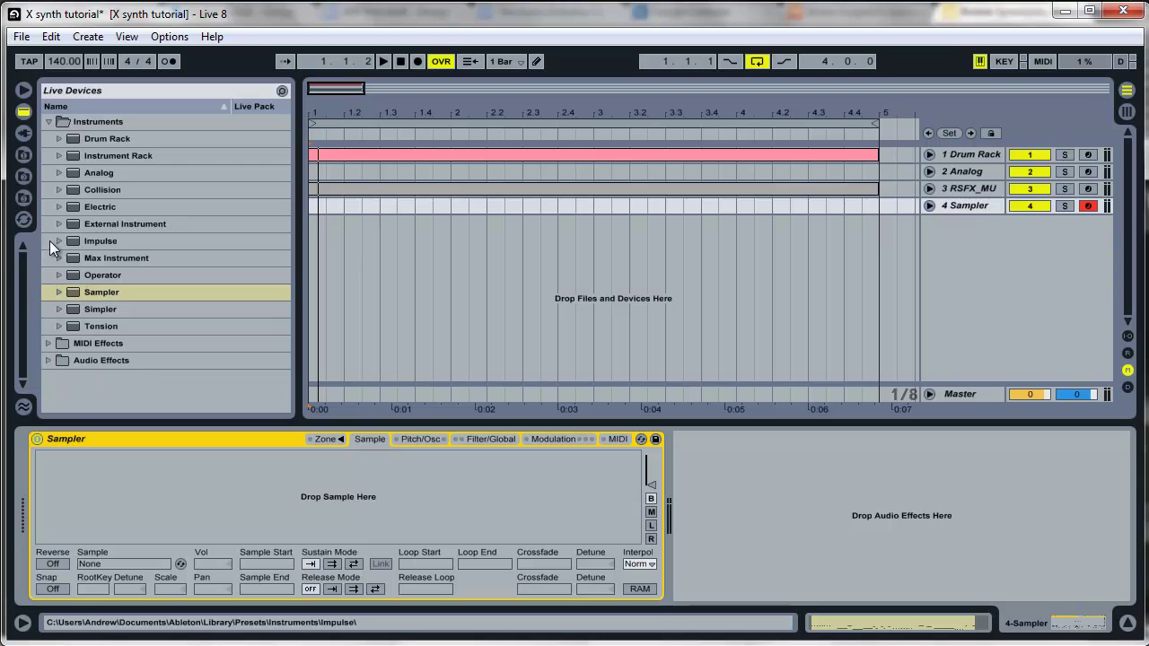
# - Audition the MACHINE MUTATIONS samples from RSFX_MUTATE_048_Eb to RSFX_MUTATE_044_Bb and go back to RSFX_MUTATE_049_C.wav
pyautogui.click(27, 197)
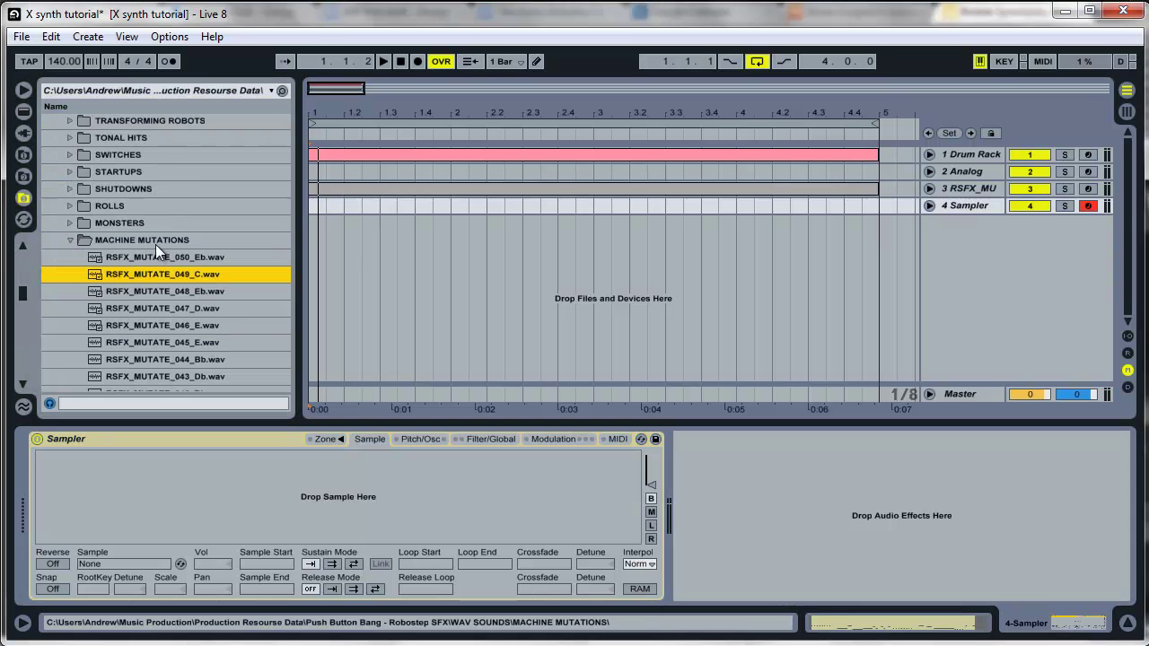
pyautogui.press('Down')
pyautogui.press('Down')
pyautogui.press('Down')
pyautogui.press('Down')
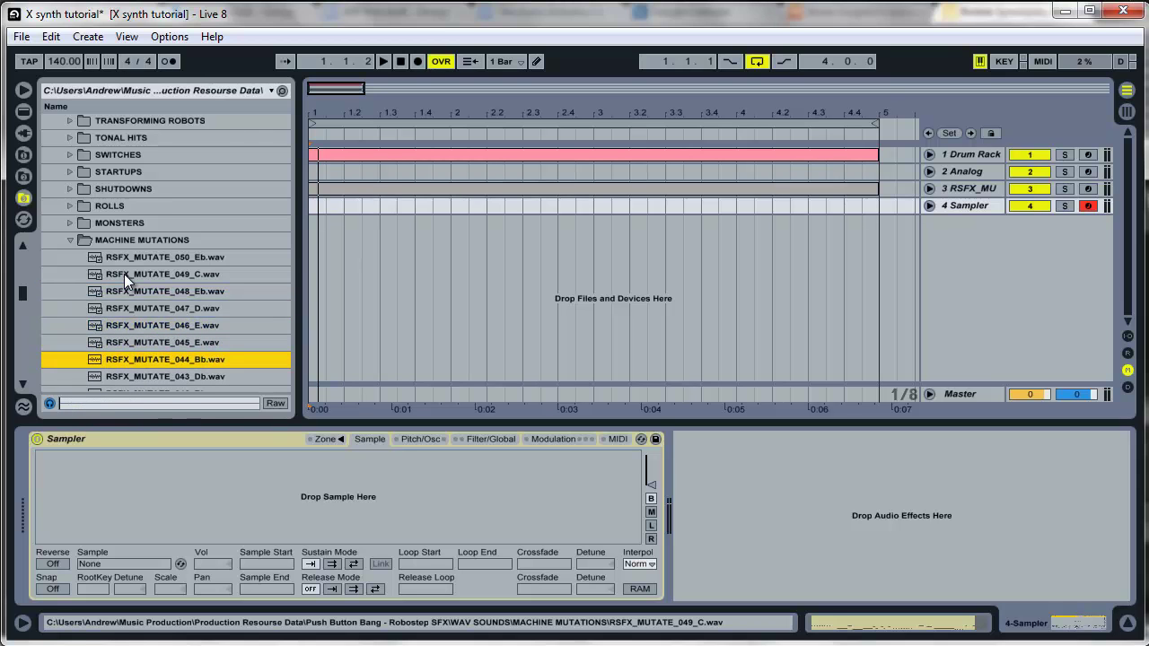
pyautogui.press('Up')
pyautogui.press('Up')
pyautogui.press('Up')
pyautogui.press('Up')
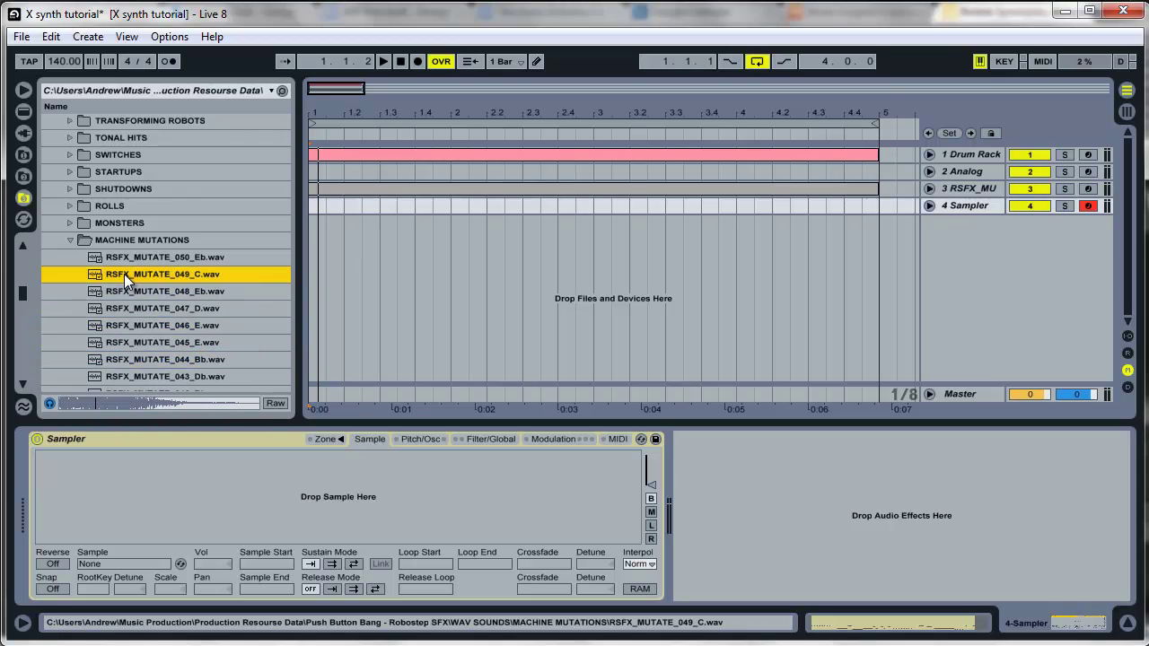
# - Load RSFX_MUTATE_049_C.wav into the Sampler and set its sustain mode to forward loop
pyautogui.scroll(3, 135, 252)
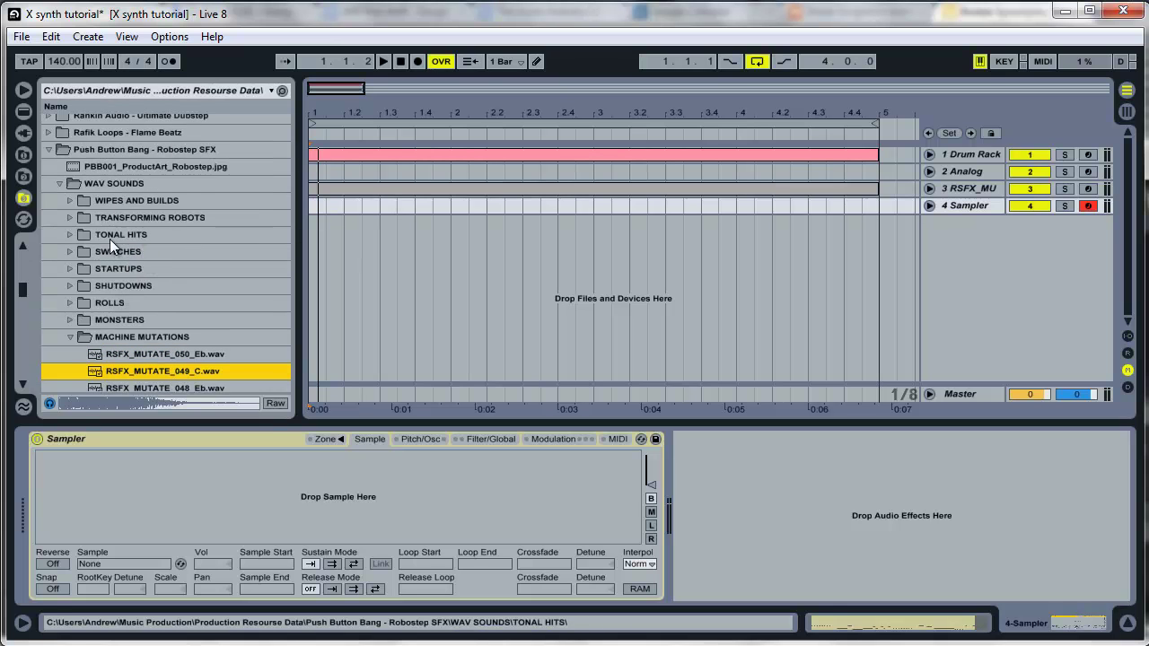
pyautogui.scroll(-1, 115, 250)
pyautogui.scroll(-1, 109, 286)
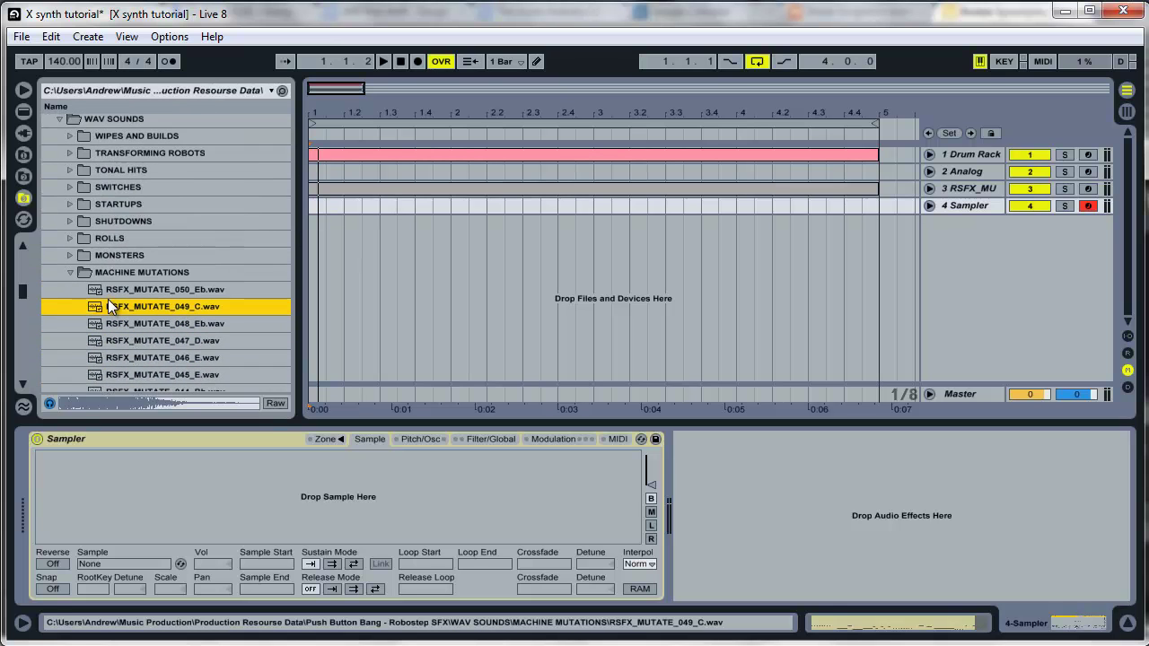
pyautogui.moveTo(105, 306)
pyautogui.mouseDown()
pyautogui.moveTo(165, 504)
pyautogui.moveTo(181, 504)
pyautogui.moveTo(215, 469)
pyautogui.moveTo(475, 506)
pyautogui.moveTo(126, 506)
pyautogui.moveTo(440, 476)
pyautogui.mouseUp()
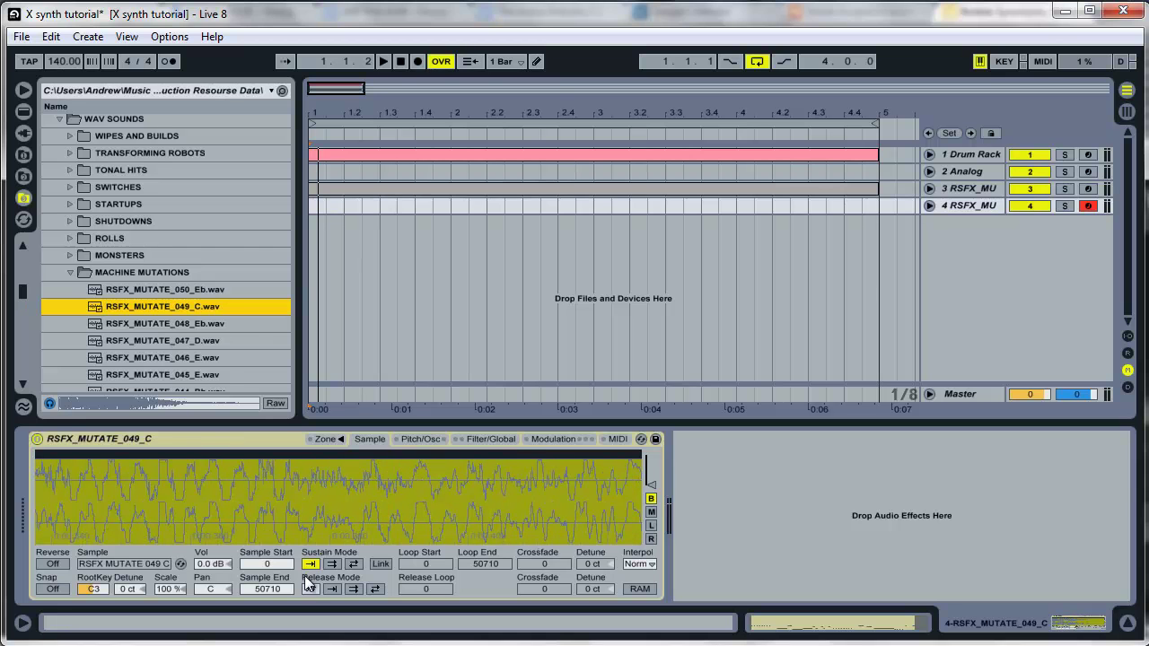
pyautogui.click(332, 563)
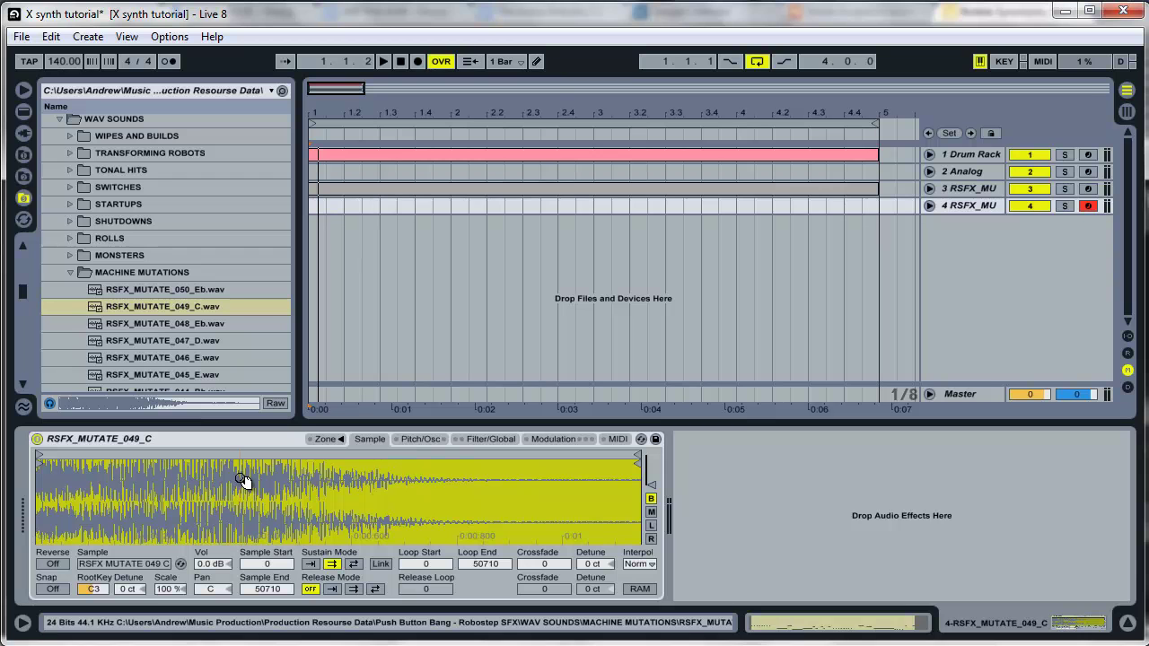
# - Pull the sample's loop end in to about 18541 and move its loop start to about 7593
pyautogui.moveTo(635, 458)
pyautogui.mouseDown()
pyautogui.moveTo(284, 469)
pyautogui.moveTo(292, 493)
pyautogui.mouseUp()
pyautogui.moveTo(579, 454)
pyautogui.mouseDown()
pyautogui.moveTo(56, 490)
pyautogui.moveTo(70, 506)
pyautogui.moveTo(464, 505)
pyautogui.moveTo(455, 521)
pyautogui.mouseUp()
pyautogui.moveTo(634, 466)
pyautogui.mouseDown()
pyautogui.moveTo(616, 492)
pyautogui.moveTo(516, 467)
pyautogui.moveTo(450, 499)
pyautogui.mouseUp()
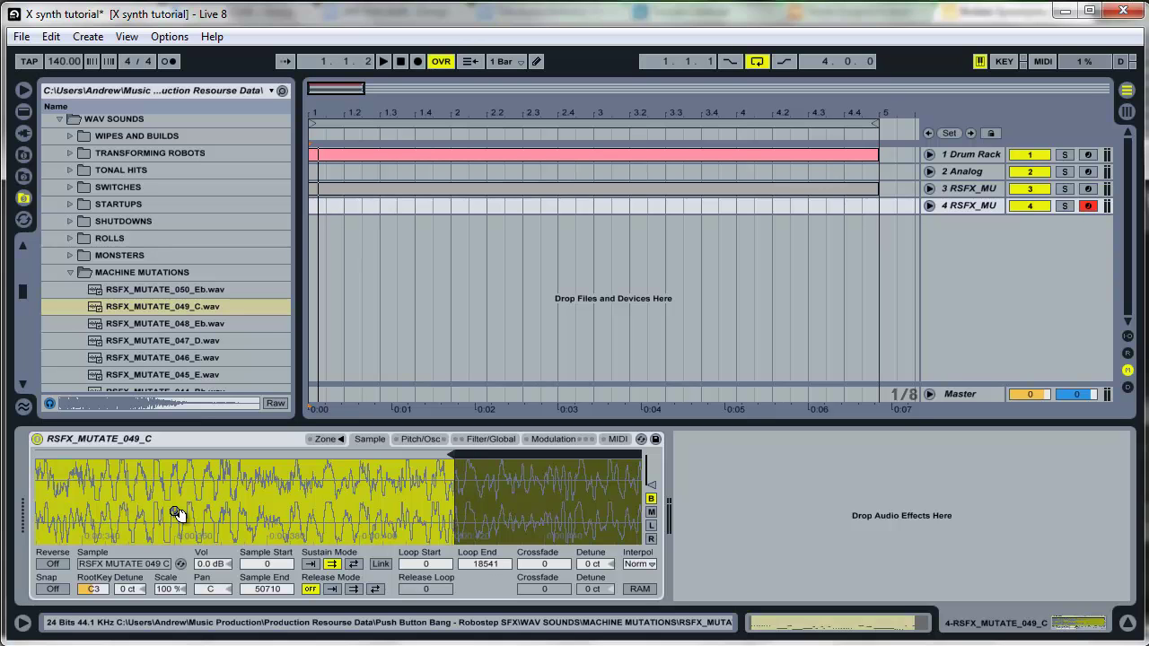
pyautogui.scroll(-5, 230, 513)
pyautogui.scroll(-1, 258, 526)
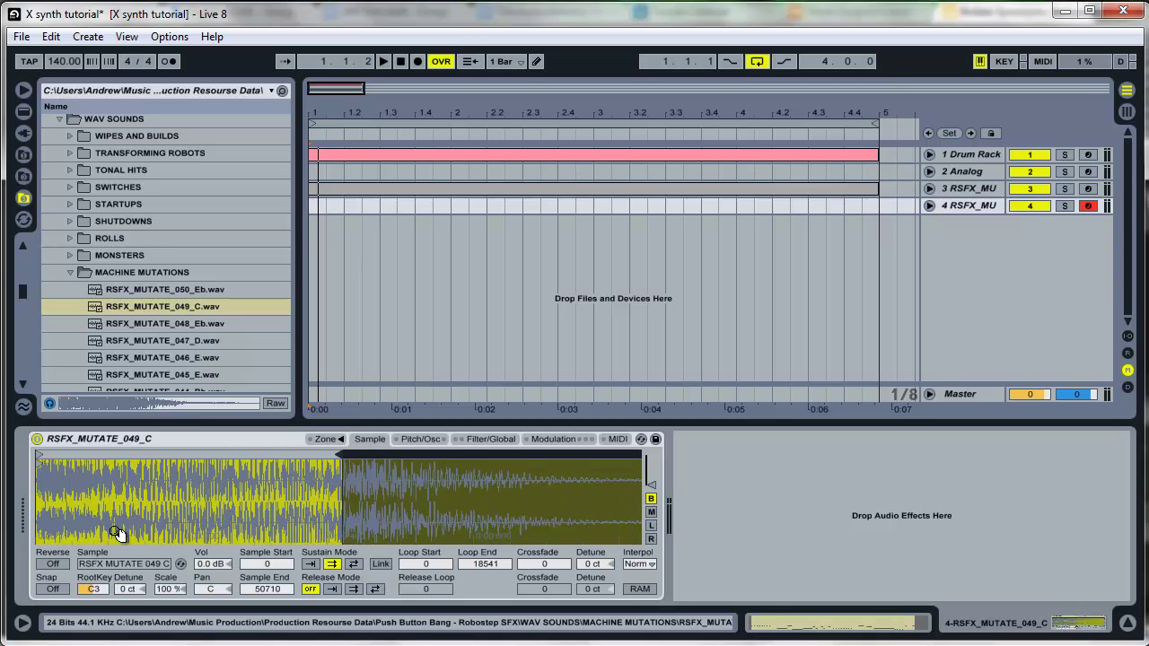
pyautogui.moveTo(38, 460); pyautogui.dragTo(163, 462)
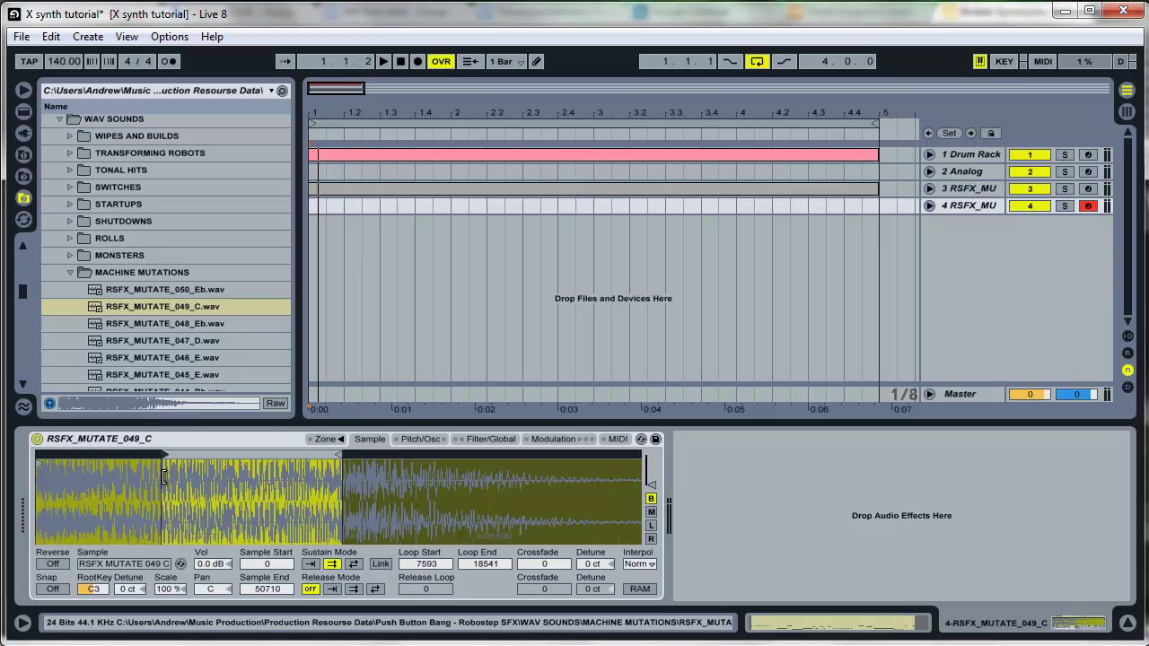
pyautogui.scroll(10, 195, 507)
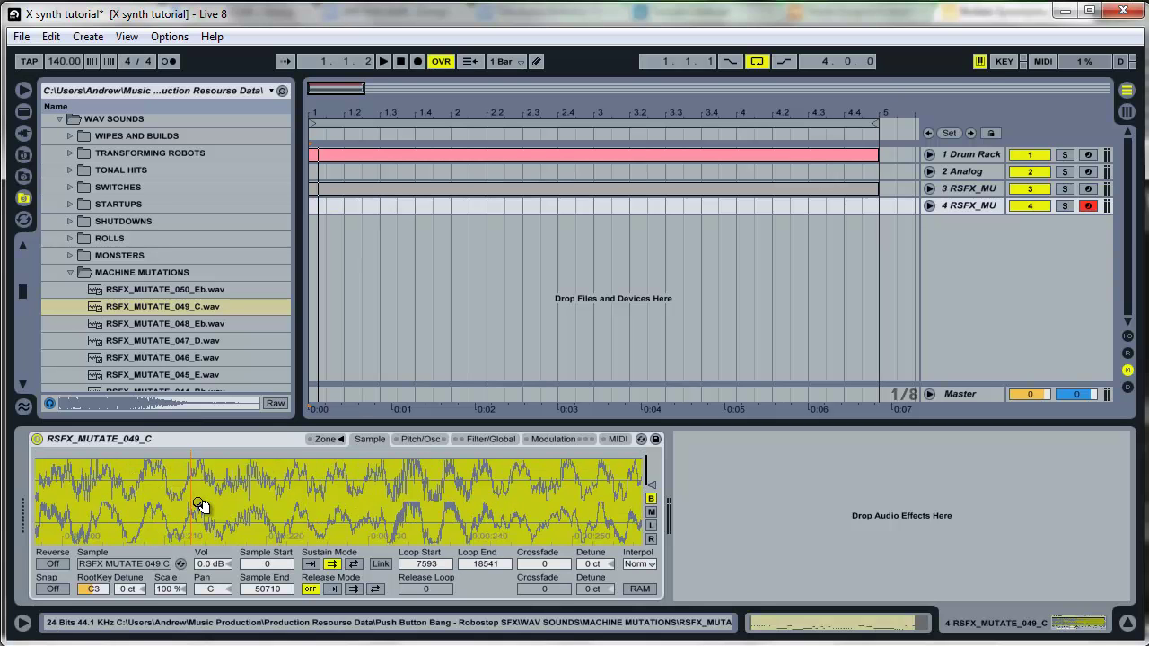
pyautogui.scroll(-10, 195, 496)
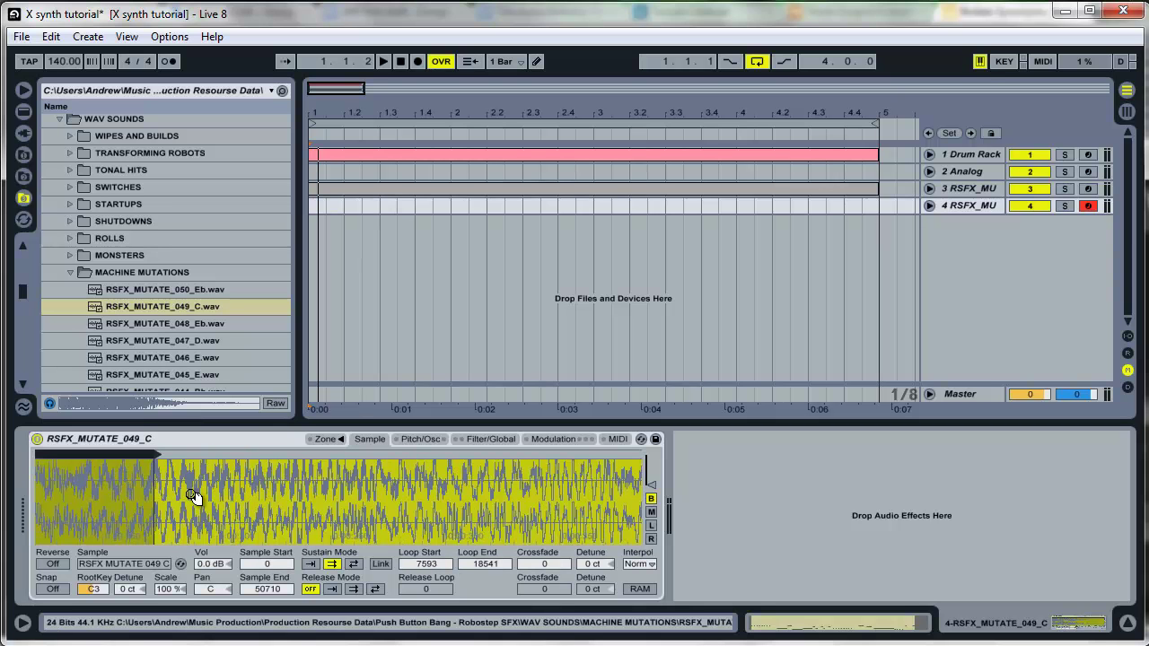
pyautogui.scroll(-3, 535, 498)
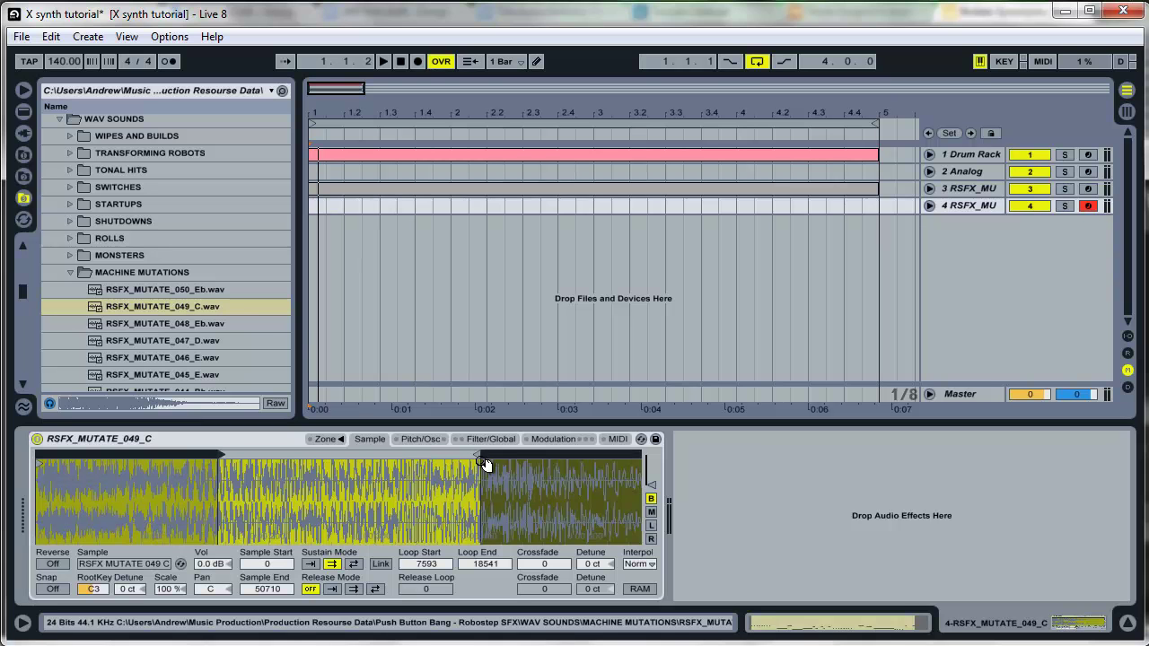
# - Narrow the loop to about 10063–10582 and move the sample start to about 10015
pyautogui.moveTo(479, 456); pyautogui.dragTo(316, 457)
pyautogui.scroll(6, 264, 507)
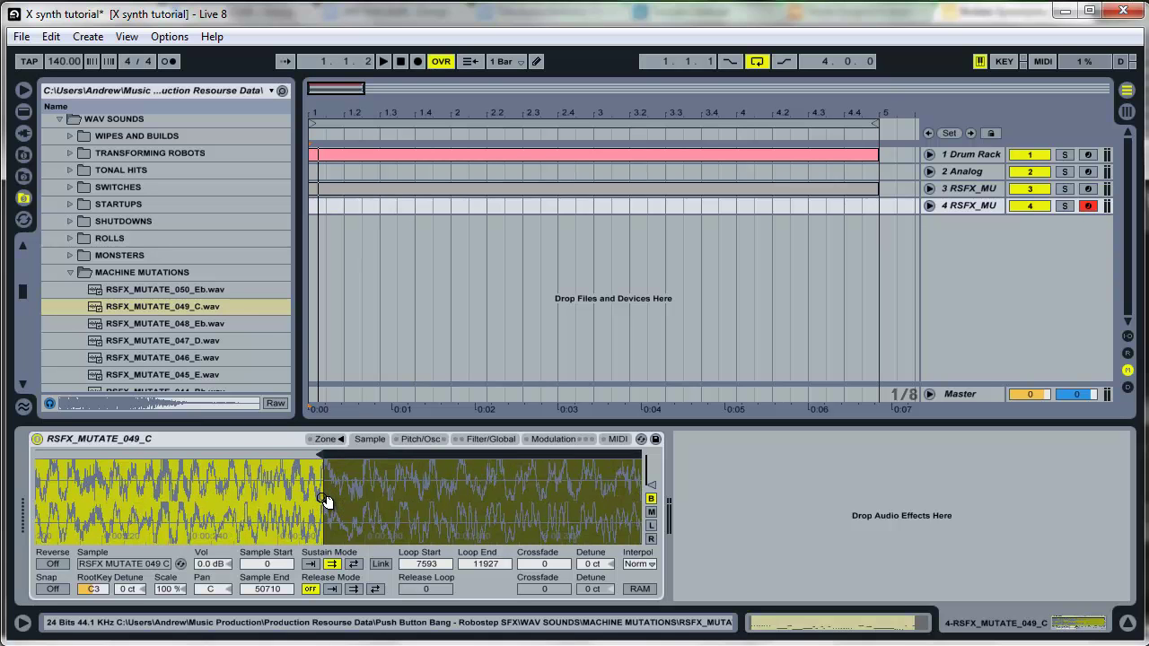
pyautogui.scroll(5, 265, 507)
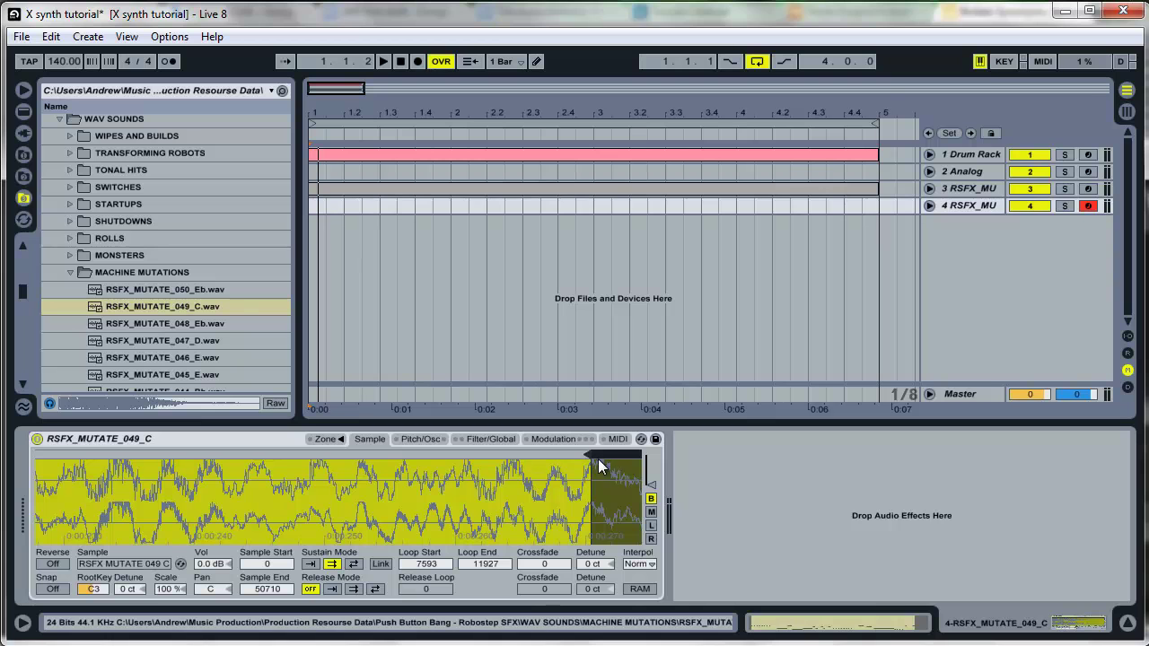
pyautogui.moveTo(595, 465); pyautogui.dragTo(193, 465)
pyautogui.scroll(3, 146, 534)
pyautogui.scroll(-1, 146, 531)
pyautogui.scroll(-4, 157, 512)
pyautogui.moveTo(152, 466); pyautogui.dragTo(314, 474)
pyautogui.scroll(-3, 314, 474)
pyautogui.scroll(-1, 41, 464)
pyautogui.moveTo(41, 464)
pyautogui.mouseDown()
pyautogui.moveTo(161, 485)
pyautogui.moveTo(157, 500)
pyautogui.mouseUp()
# - Tighten the loop to a start of about 10374 and an end of about 10556, with the sample start at about 10209
pyautogui.scroll(5, 154, 500)
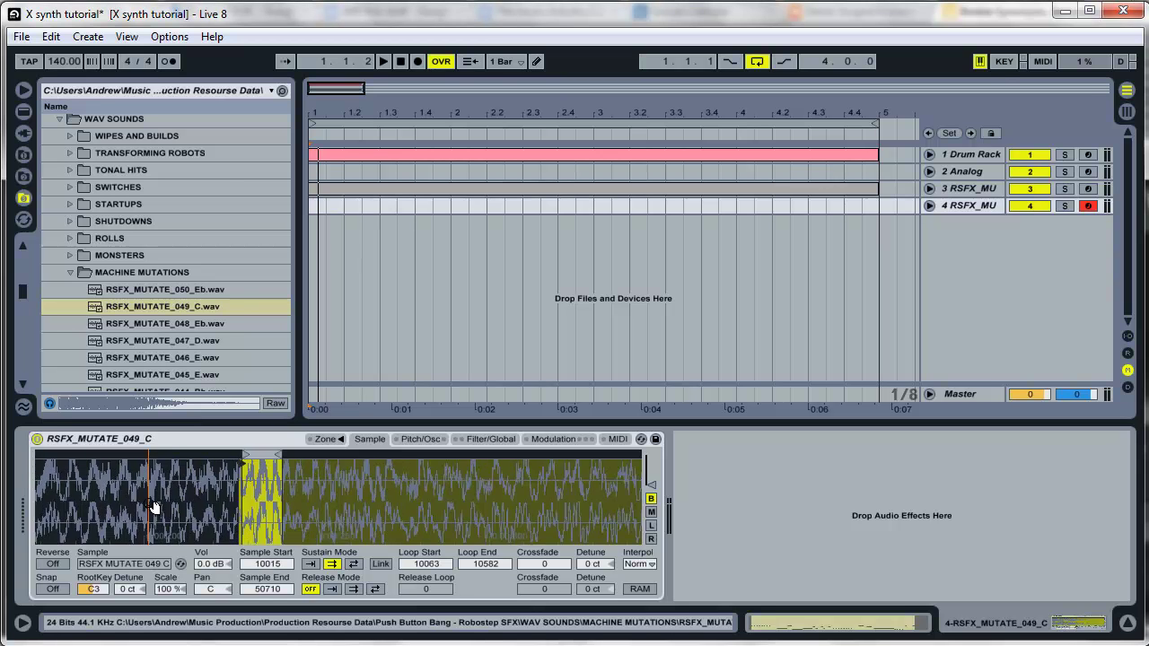
pyautogui.hscroll(3, 462, 485)
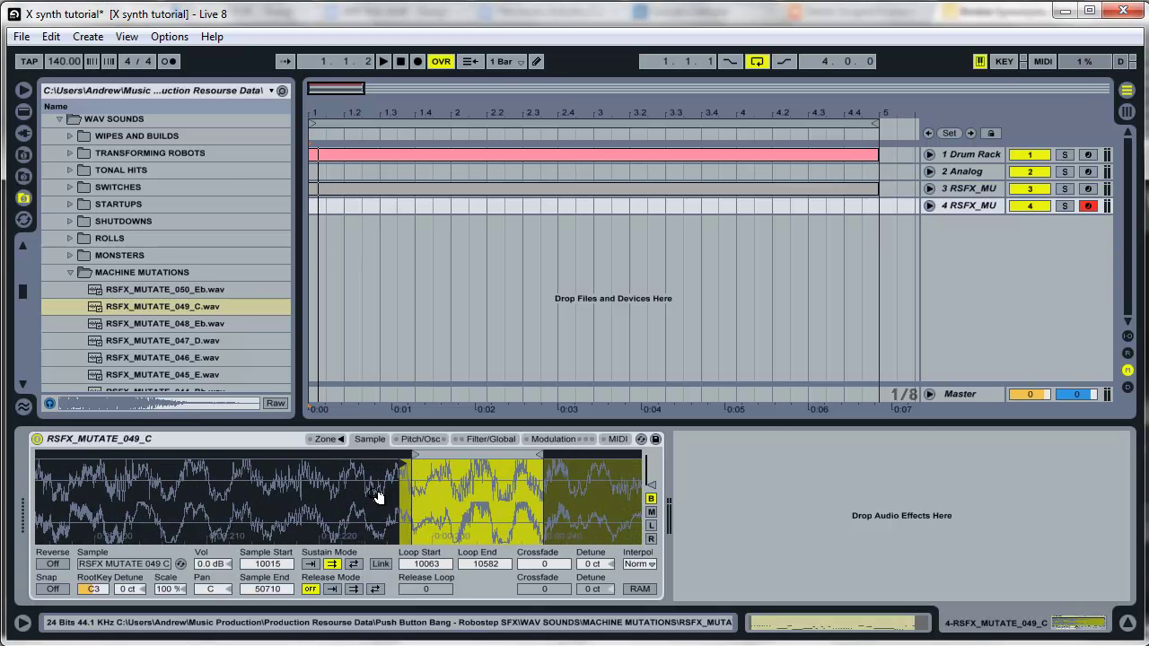
pyautogui.scroll(-2, 402, 475)
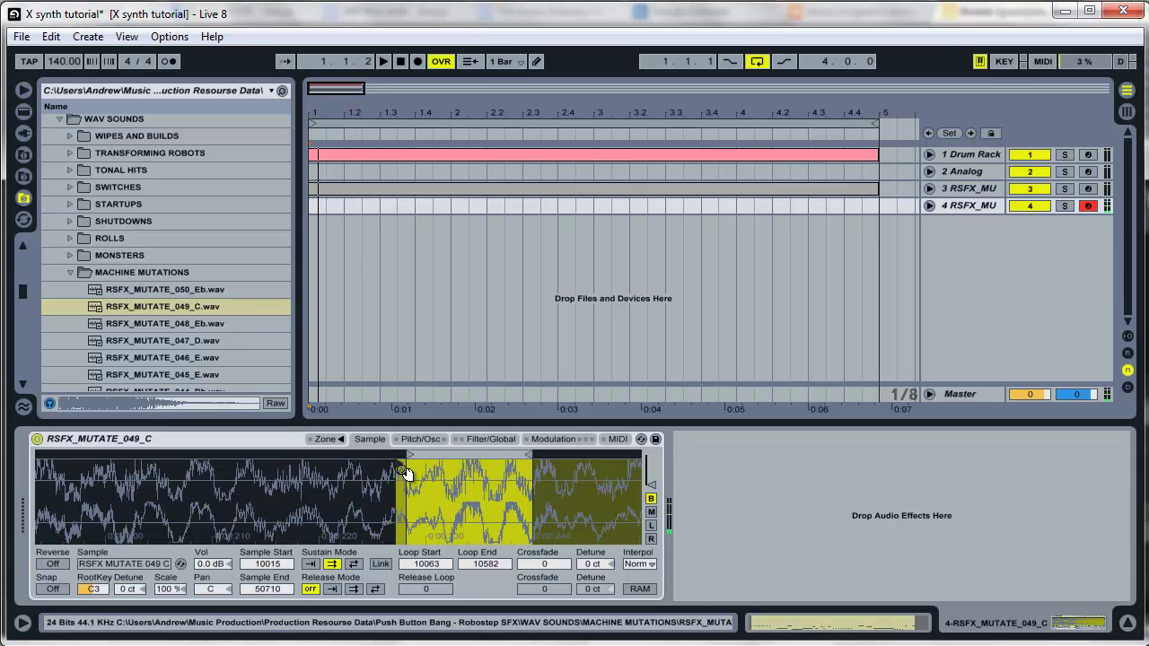
pyautogui.moveTo(399, 474)
pyautogui.mouseDown()
pyautogui.moveTo(503, 477)
pyautogui.moveTo(485, 492)
pyautogui.mouseUp()
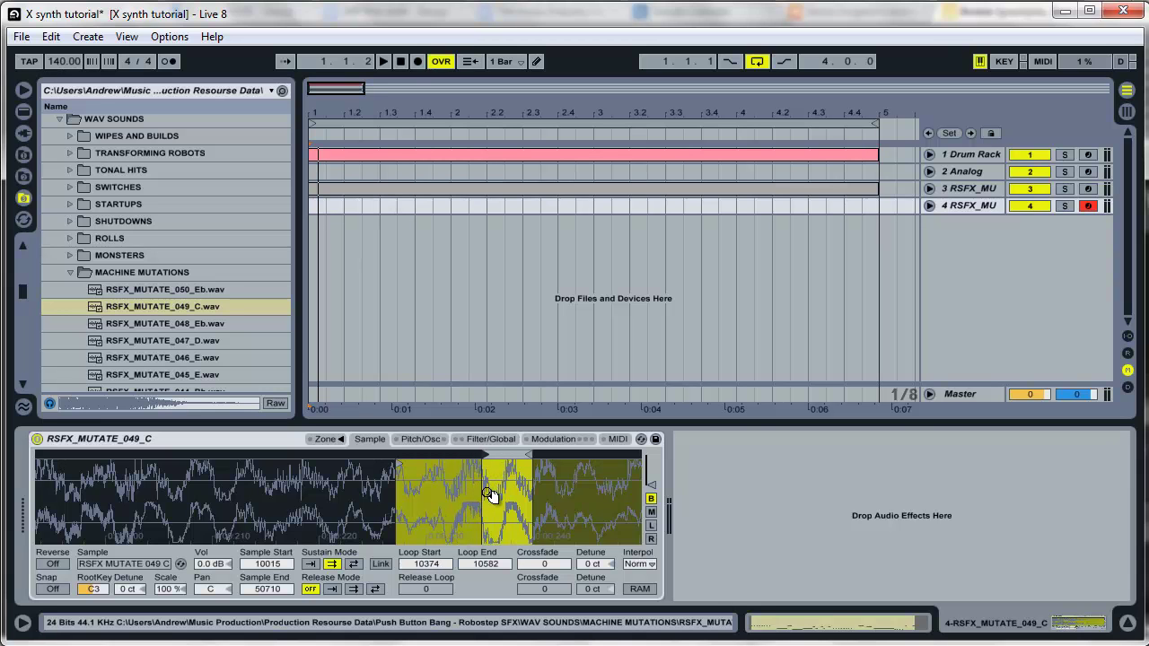
pyautogui.moveTo(530, 461); pyautogui.dragTo(523, 460)
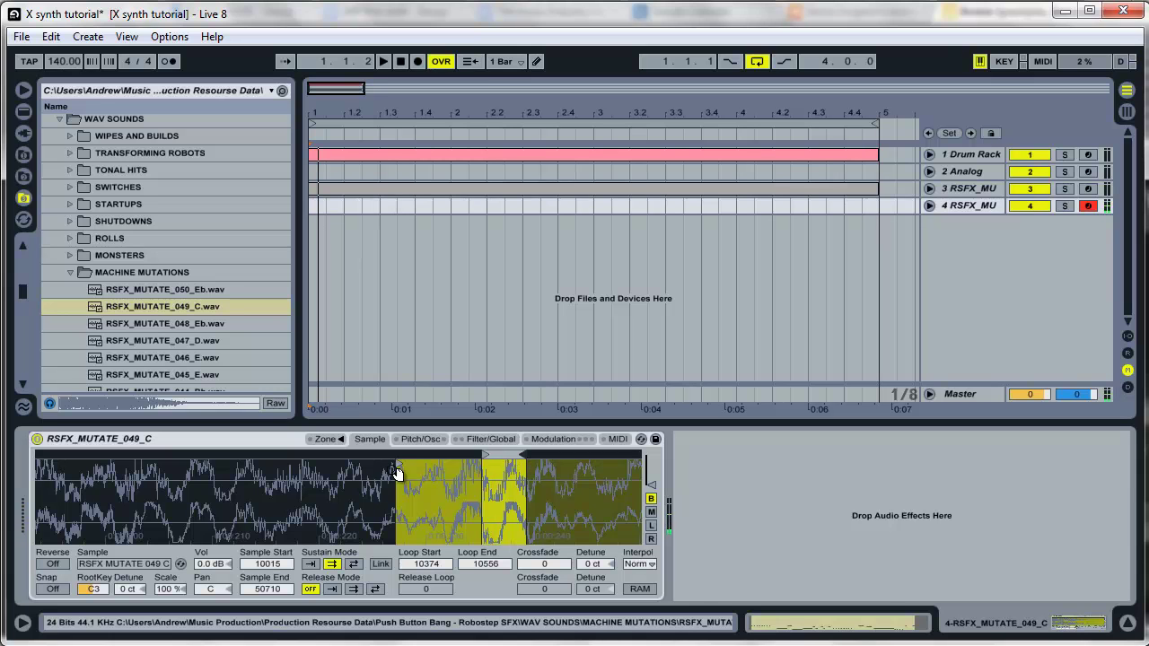
pyautogui.moveTo(397, 465); pyautogui.dragTo(446, 470)
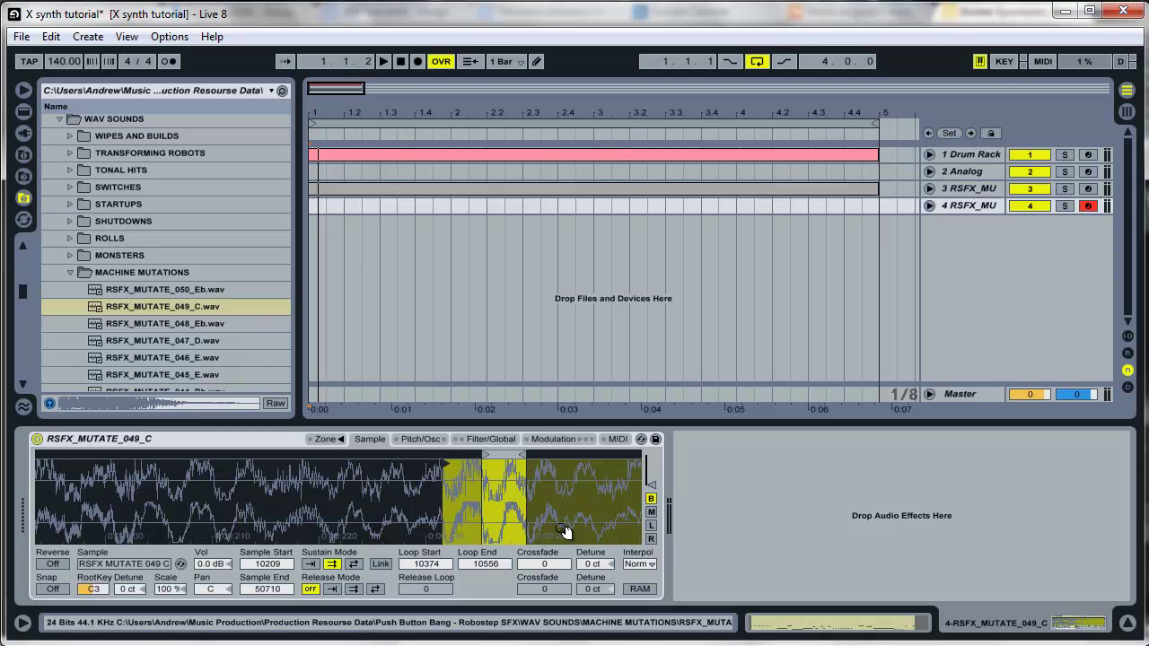
# - Pull the sample end in from the tail to about 11142, shortly after the loop
pyautogui.moveTo(461, 526); pyautogui.dragTo(464, 497)
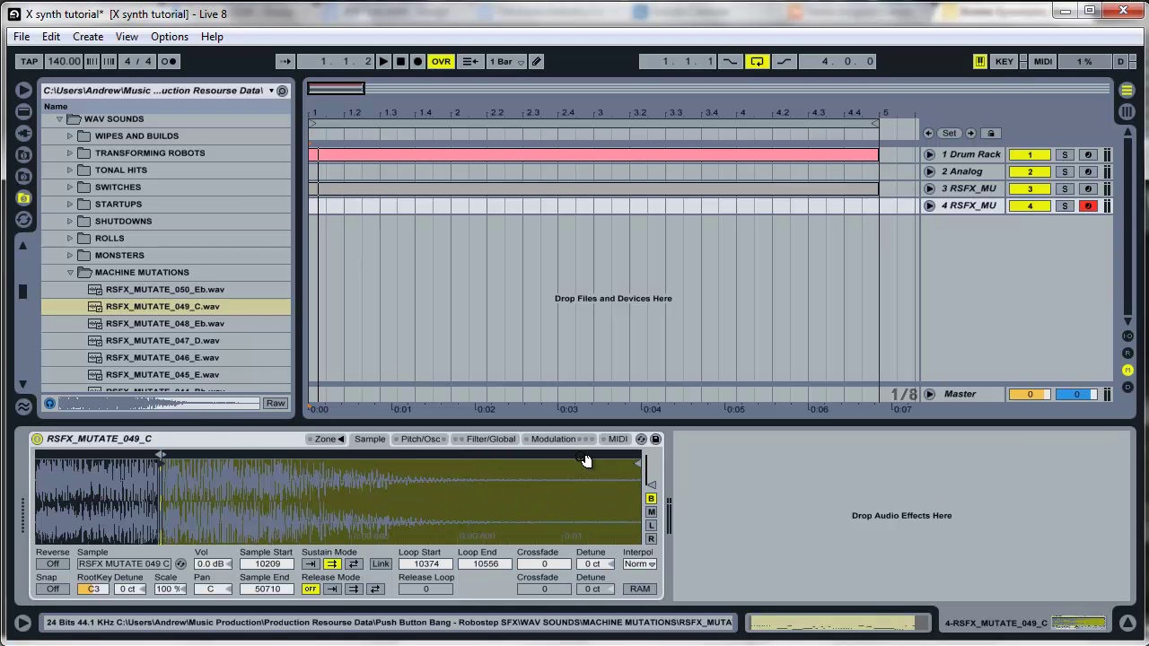
pyautogui.moveTo(637, 461); pyautogui.dragTo(176, 485)
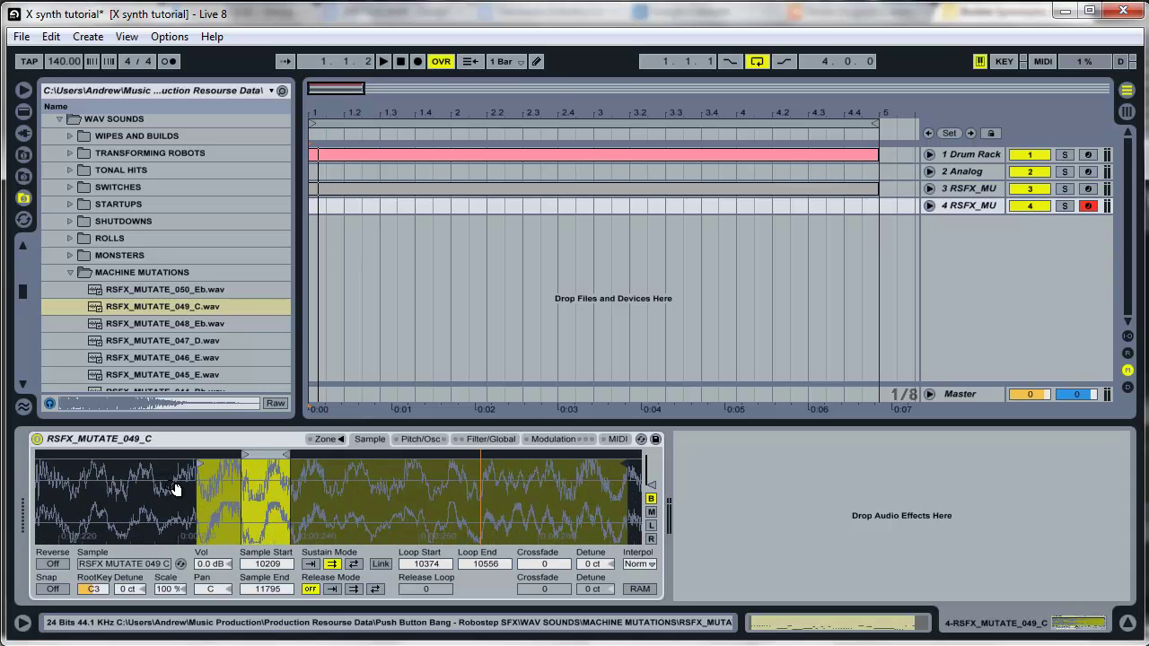
pyautogui.moveTo(629, 462)
pyautogui.mouseDown()
pyautogui.moveTo(369, 499)
pyautogui.moveTo(392, 502)
pyautogui.mouseUp()
pyautogui.moveTo(387, 458); pyautogui.dragTo(448, 458)
pyautogui.moveTo(339, 512); pyautogui.dragTo(380, 532)
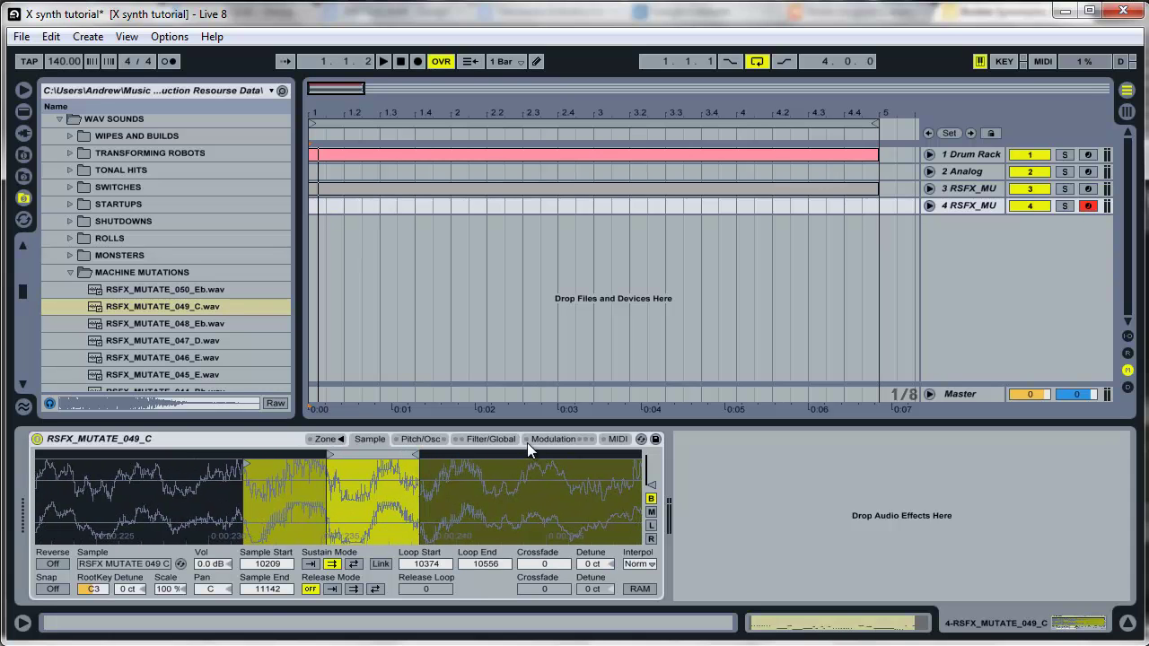
# - Enable LFO 2 in the Sampler's modulation and assign its destination A to Loop Start with an amount of about 16.92
pyautogui.click(551, 439)
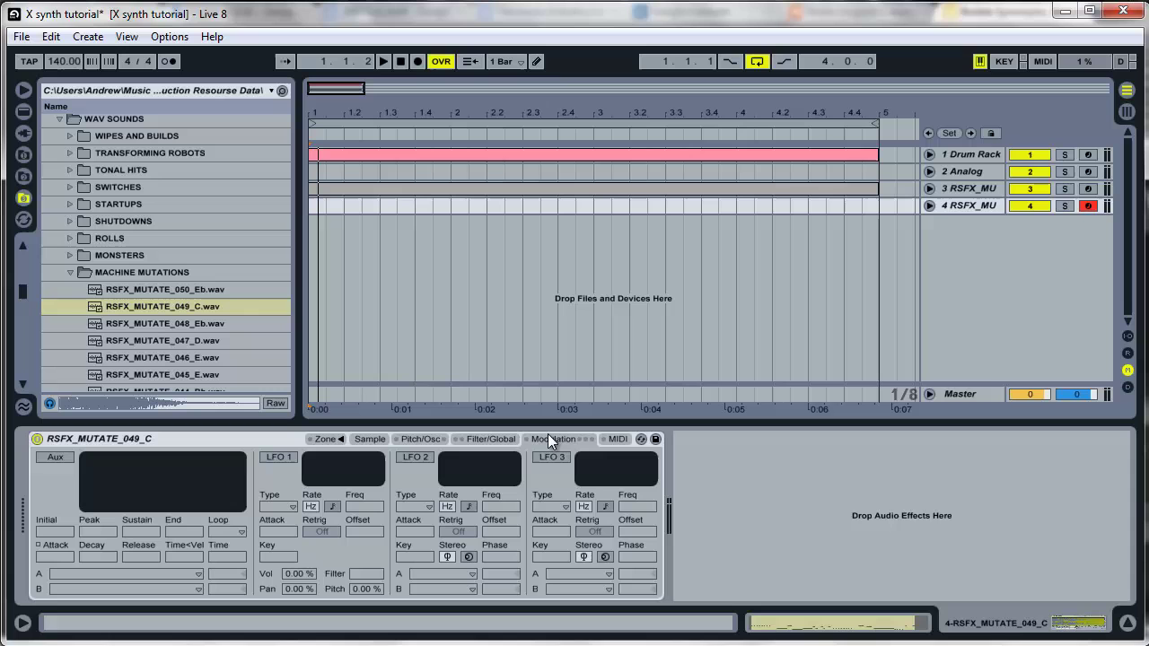
pyautogui.click(427, 459)
pyautogui.click(449, 573)
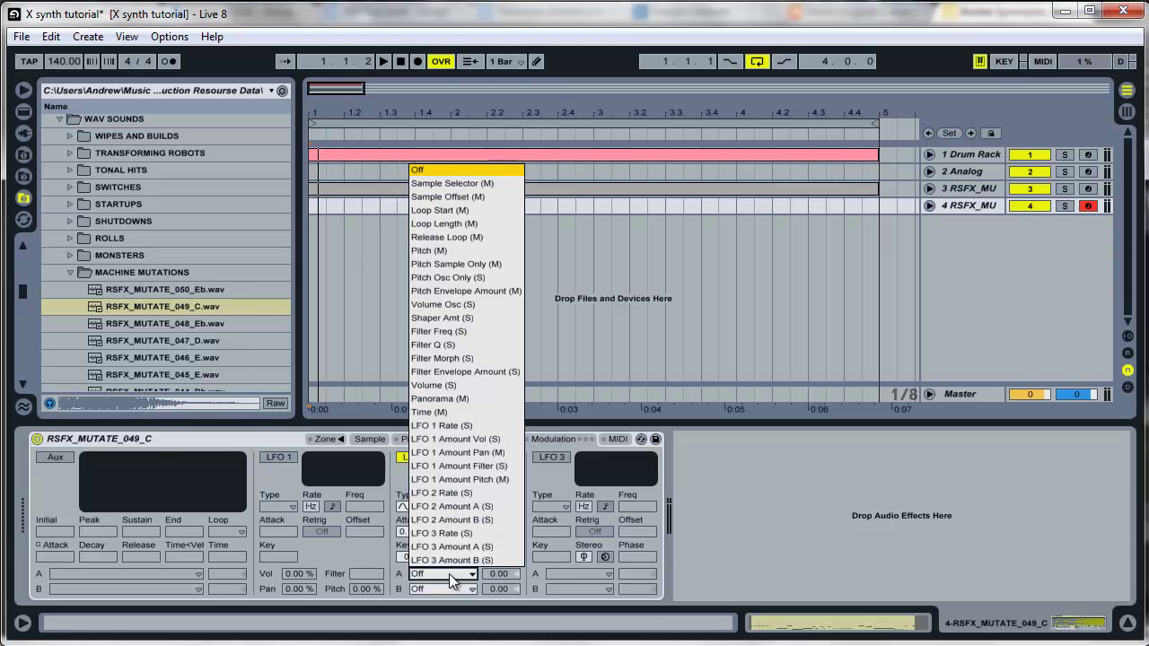
pyautogui.click(466, 214)
pyautogui.moveTo(503, 579); pyautogui.dragTo(511, 402)
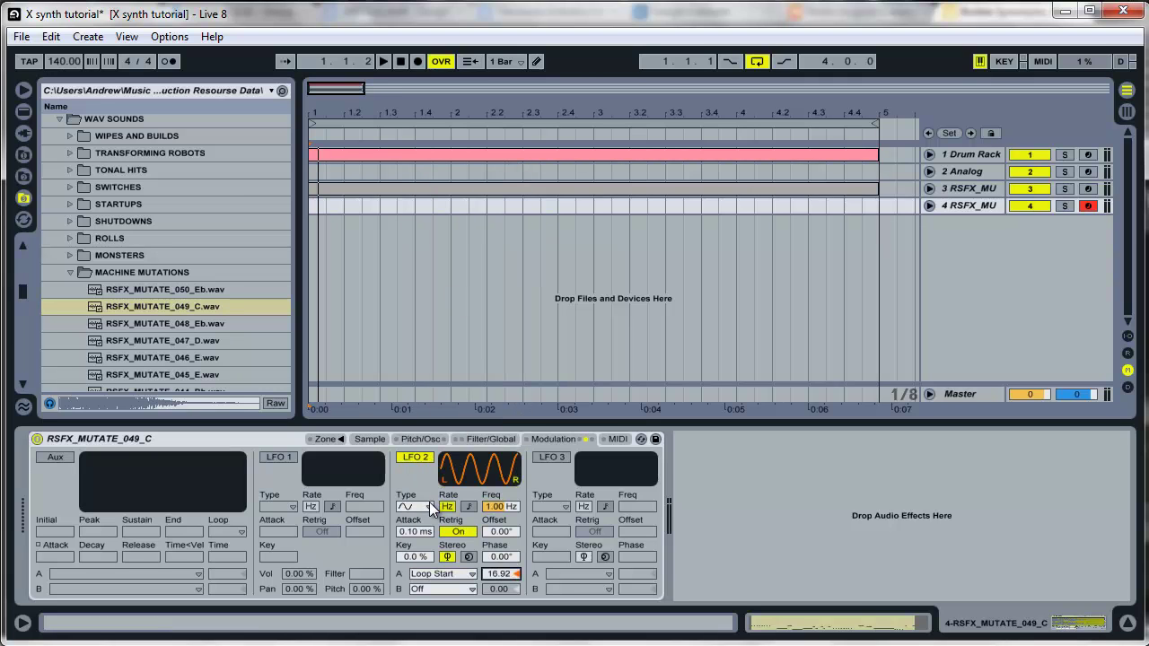
# - Sync LFO 2's rate to beats in the Sampler's modulation and try it at 3 and 2 beats
pyautogui.click(468, 507)
pyautogui.moveTo(501, 508)
pyautogui.mouseDown()
pyautogui.moveTo(500, 490)
pyautogui.moveTo(501, 502)
pyautogui.mouseUp()
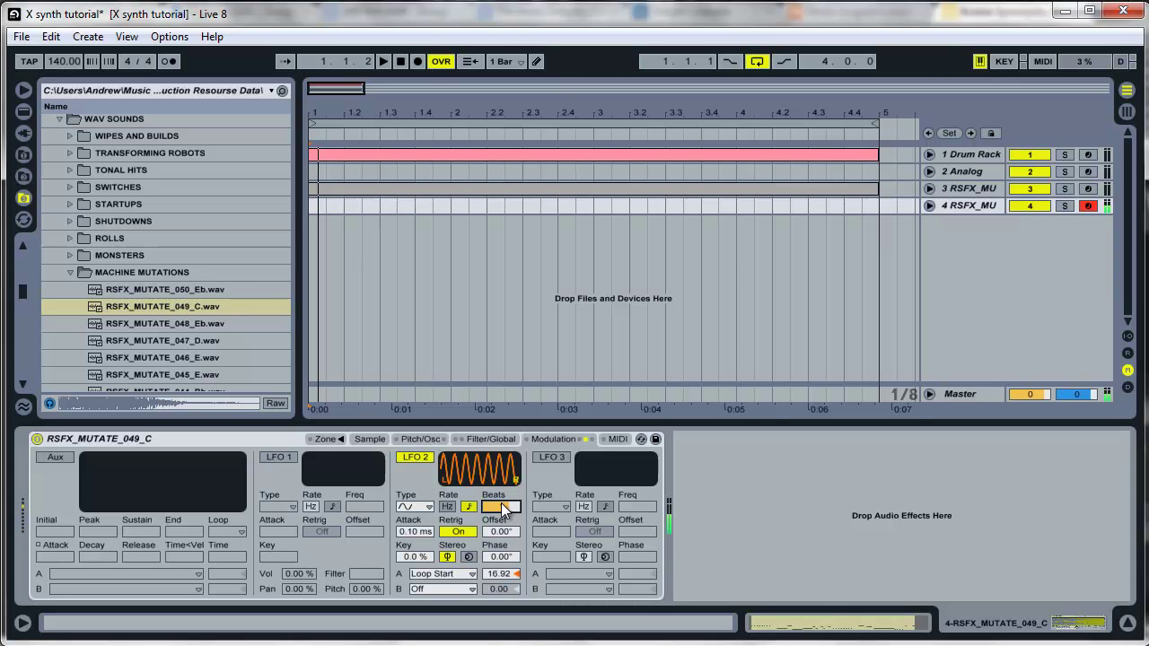
pyautogui.scroll(2, 500, 503)
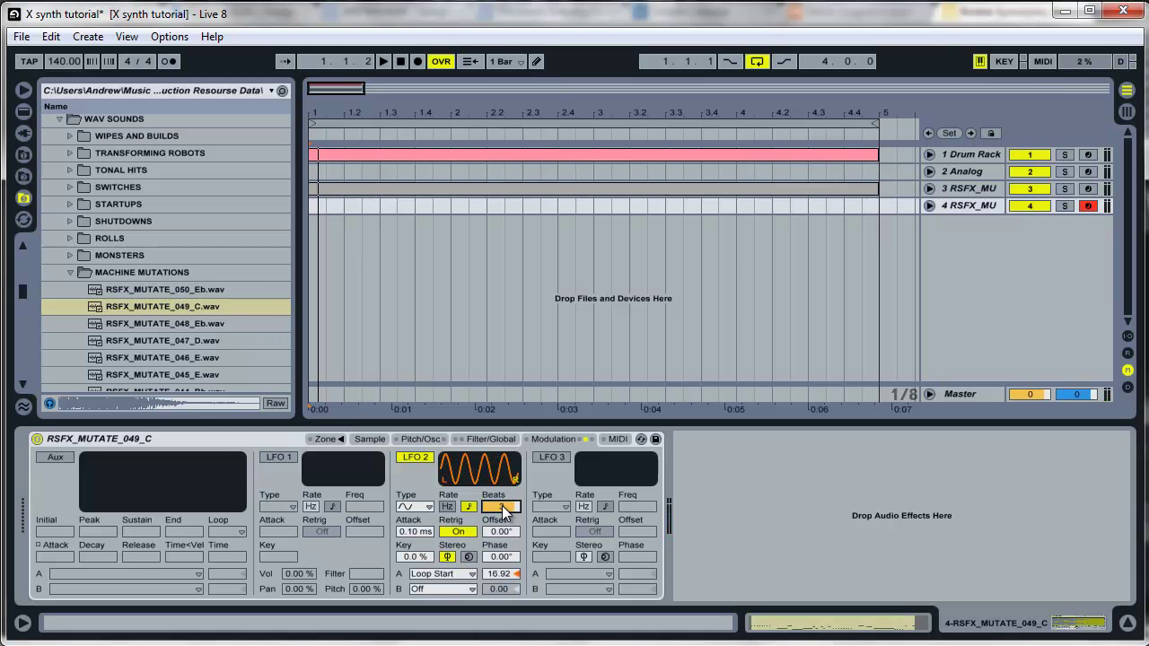
pyautogui.scroll(-1, 501, 507)
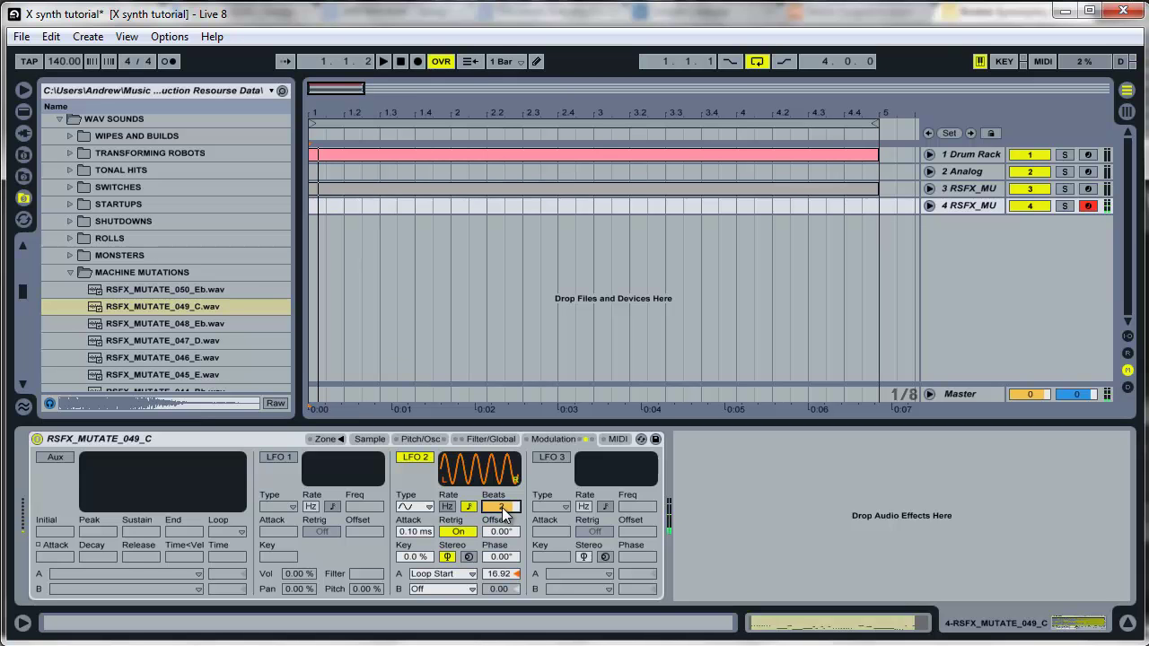
# - Raise LFO 2's Loop Start amount to about 23.63 and try faster synced rates down to 3/4 beat
pyautogui.moveTo(501, 581); pyautogui.dragTo(501, 581)
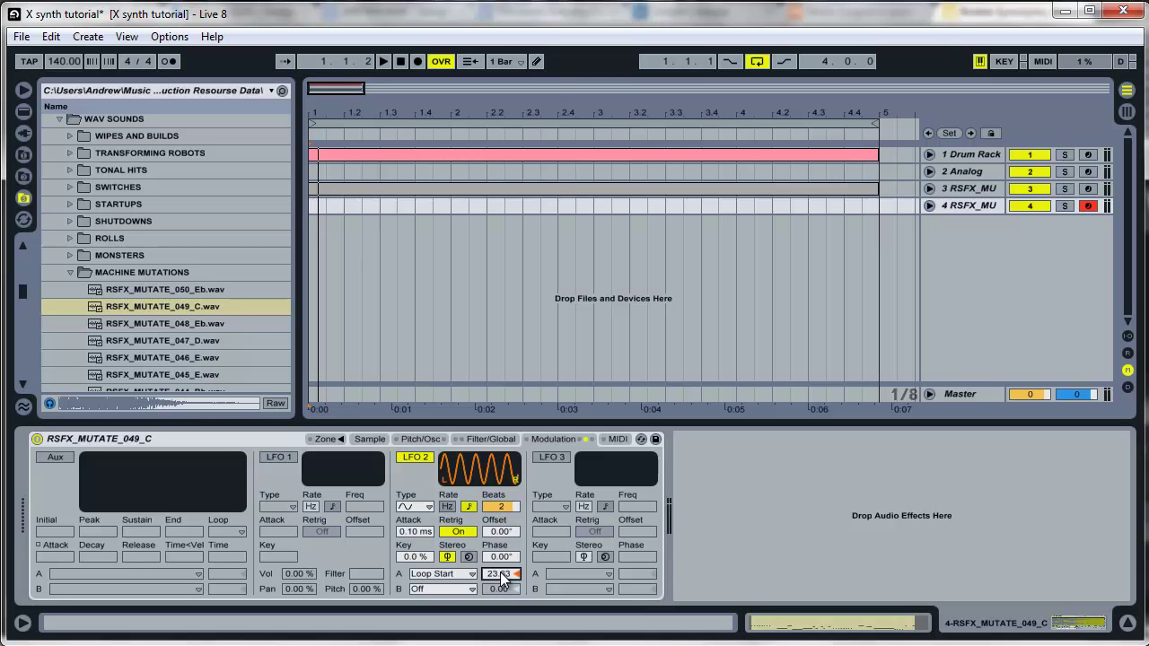
pyautogui.moveTo(515, 508); pyautogui.dragTo(516, 509)
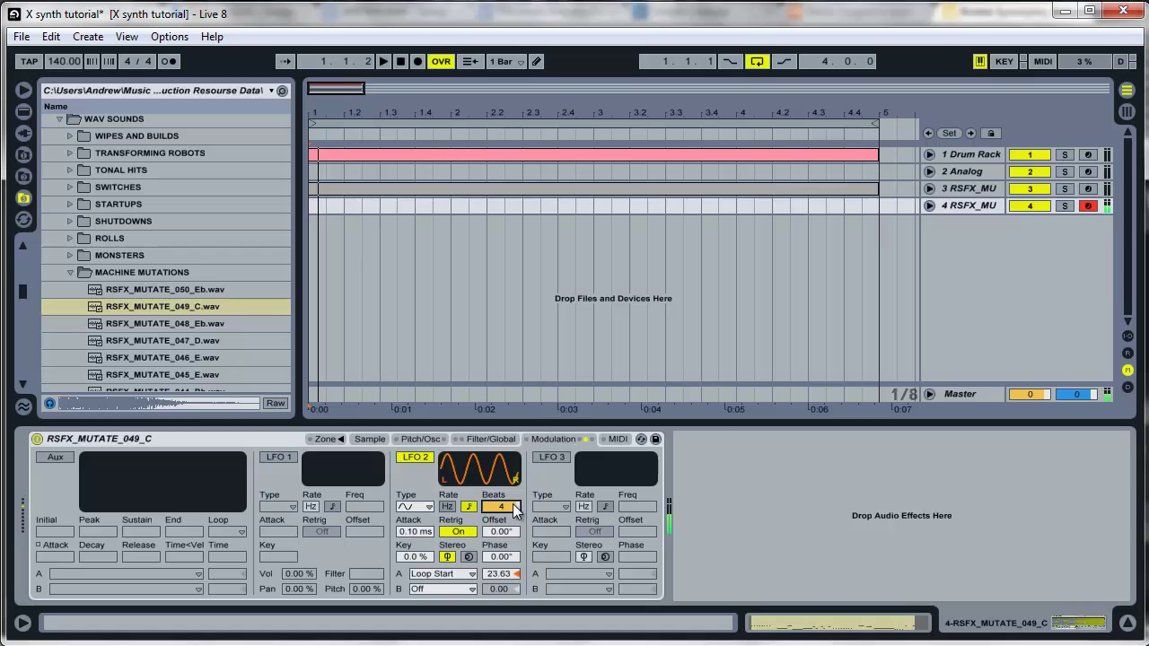
pyautogui.scroll(-3, 518, 510)
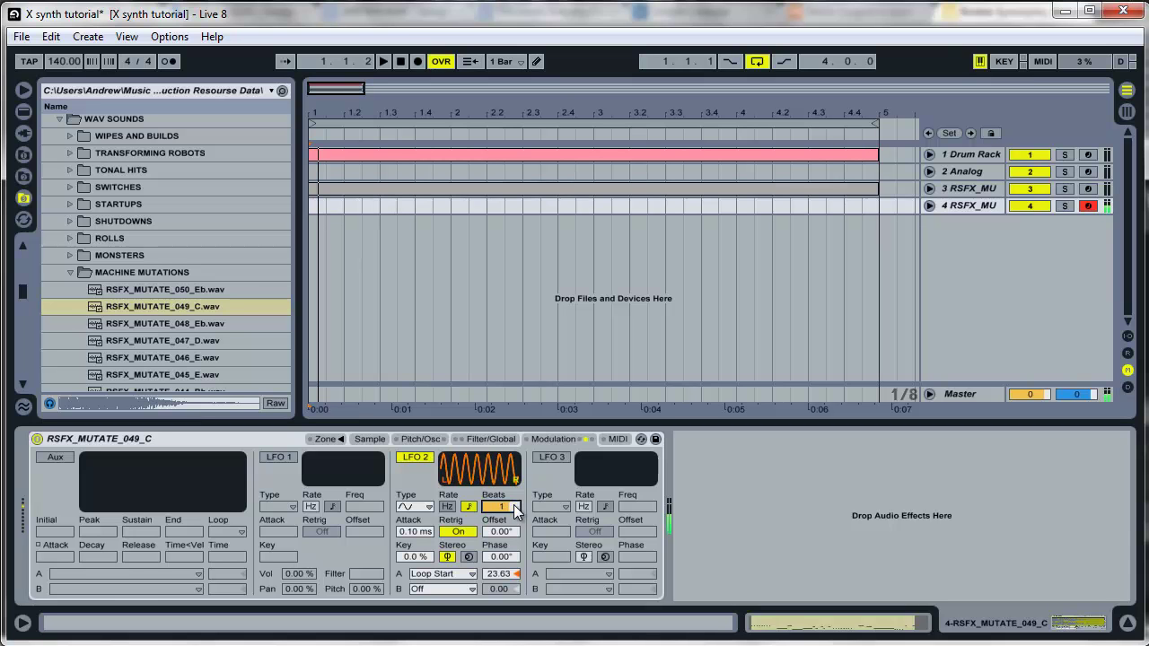
pyautogui.scroll(-1, 517, 510)
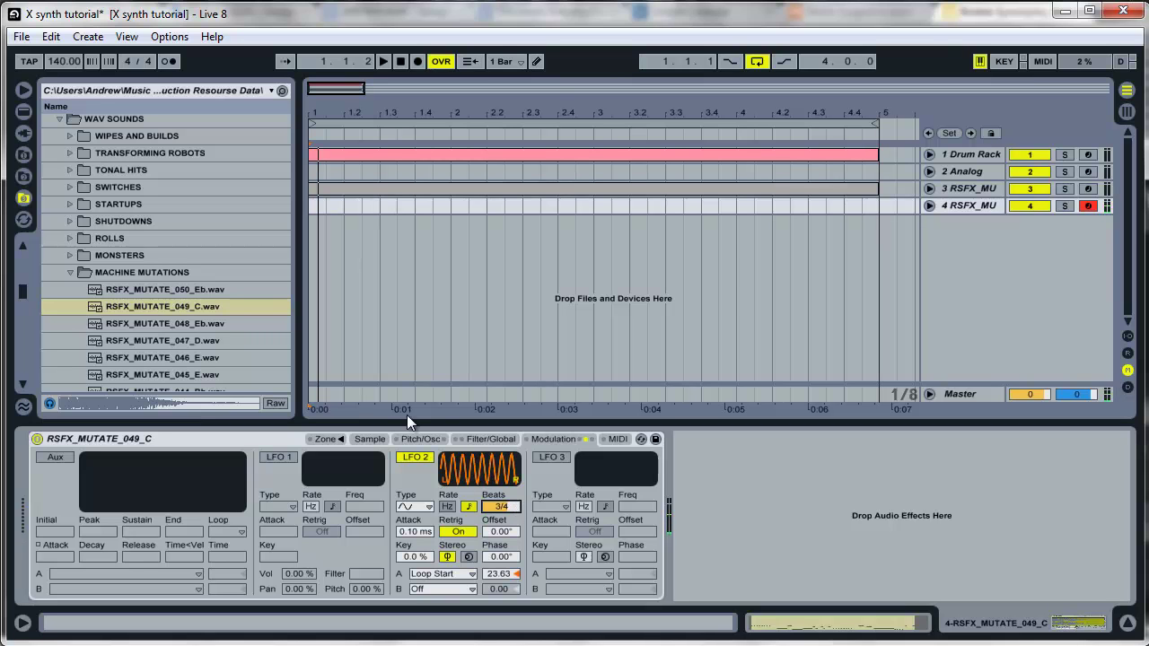
# - Shift the sustain loop back and forth along the sample and settle it at about 10378–10560
pyautogui.click(366, 439)
pyautogui.moveTo(383, 454); pyautogui.dragTo(309, 467)
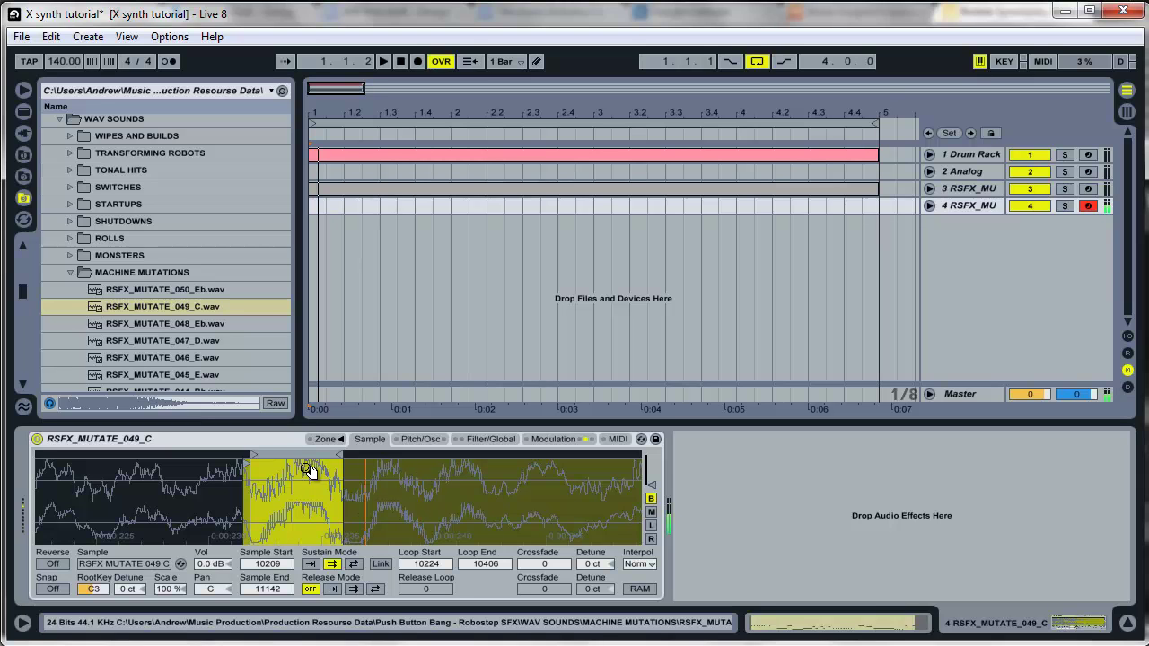
pyautogui.moveTo(303, 454); pyautogui.dragTo(446, 441)
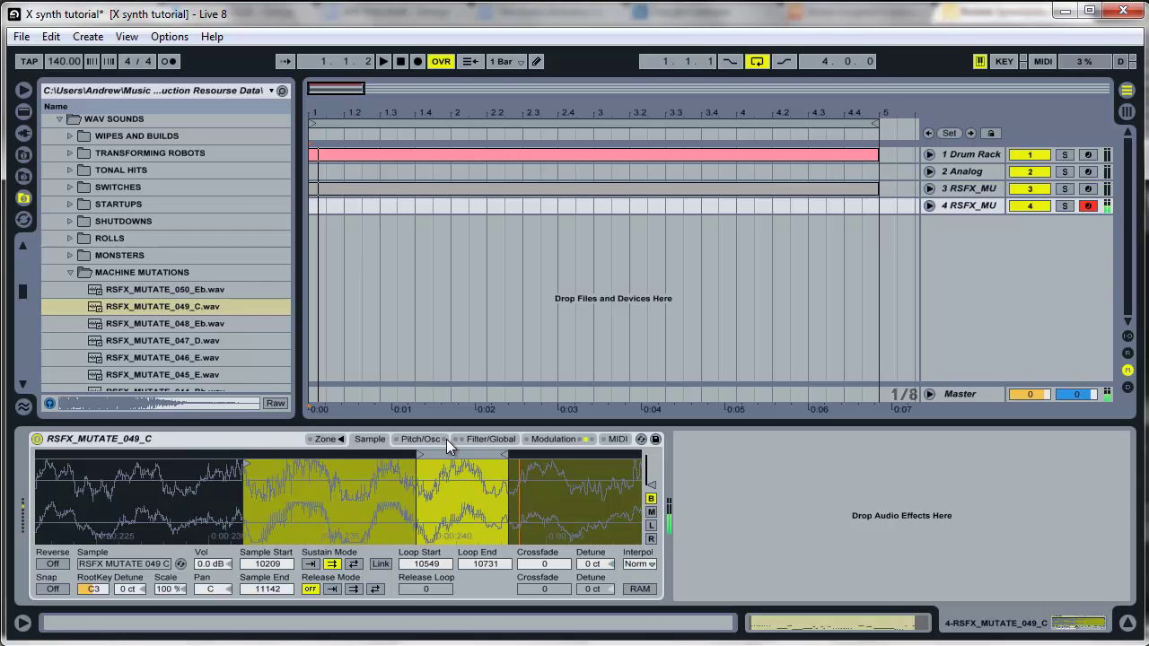
pyautogui.moveTo(446, 474); pyautogui.dragTo(305, 486)
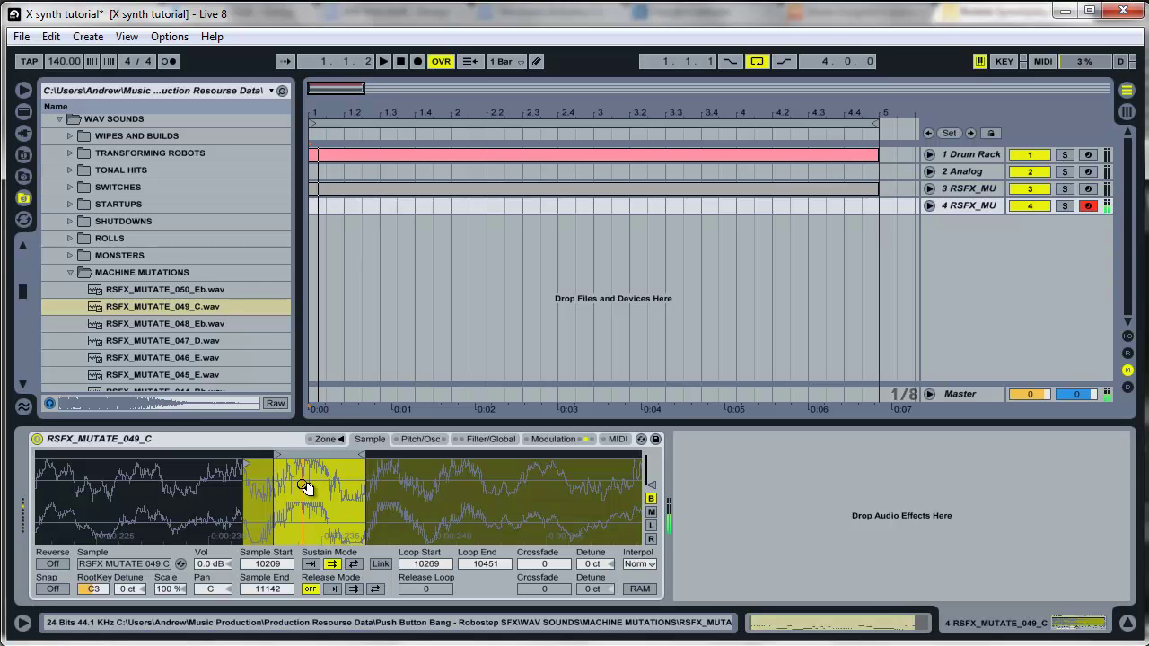
pyautogui.moveTo(327, 456); pyautogui.dragTo(385, 474)
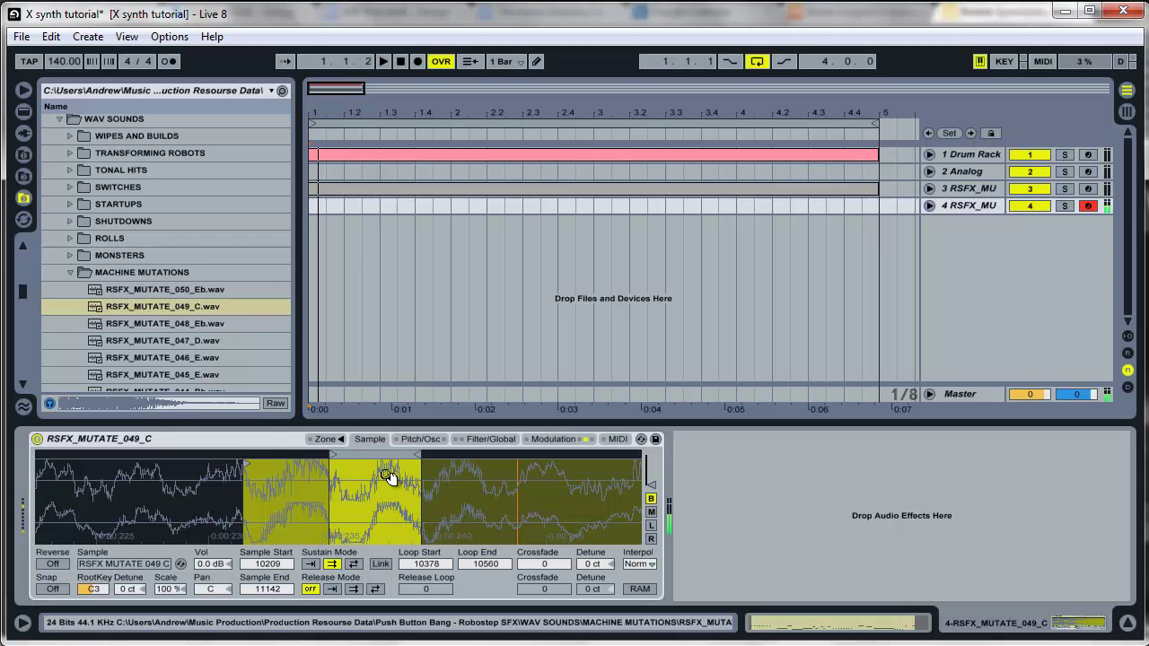
# - Reduce LFO 2's Loop Start amount to about 6.22 and run it in Hz at about 0.28 Hz
pyautogui.click(538, 439)
pyautogui.moveTo(493, 570); pyautogui.dragTo(492, 578)
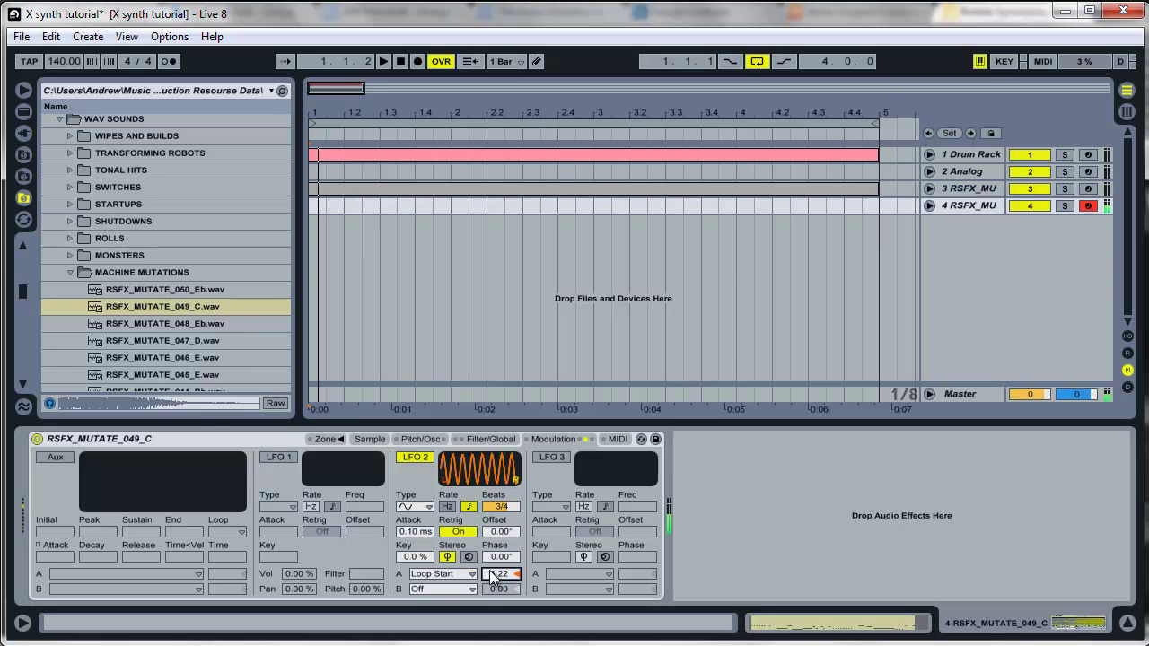
pyautogui.moveTo(518, 521); pyautogui.dragTo(518, 516)
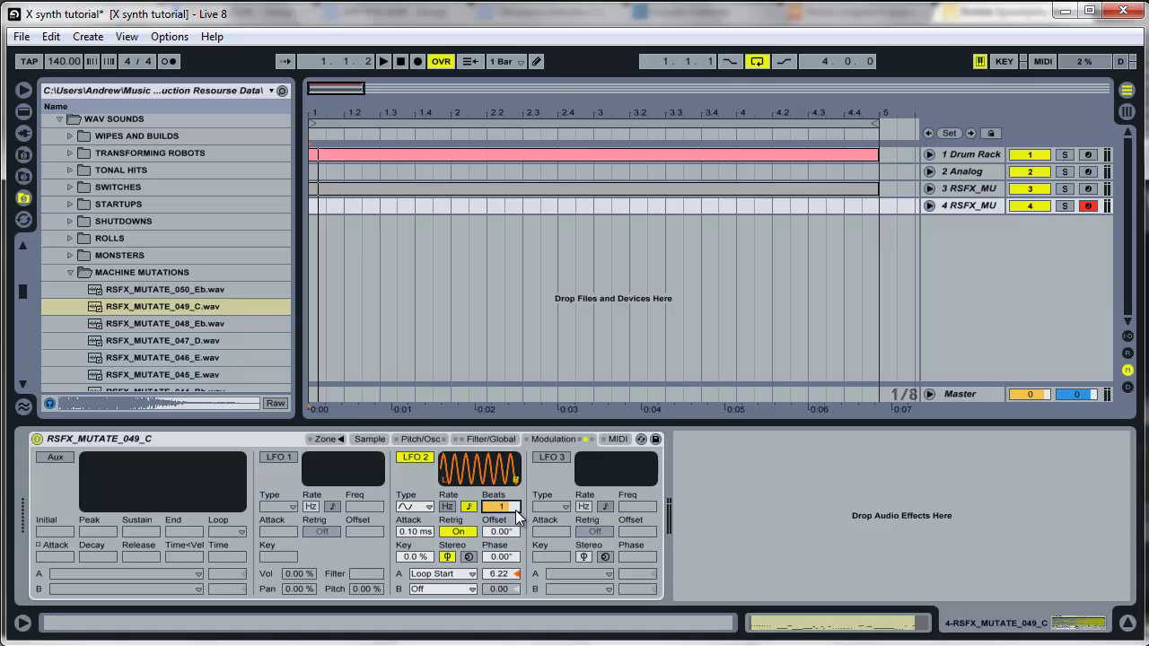
pyautogui.click(448, 507)
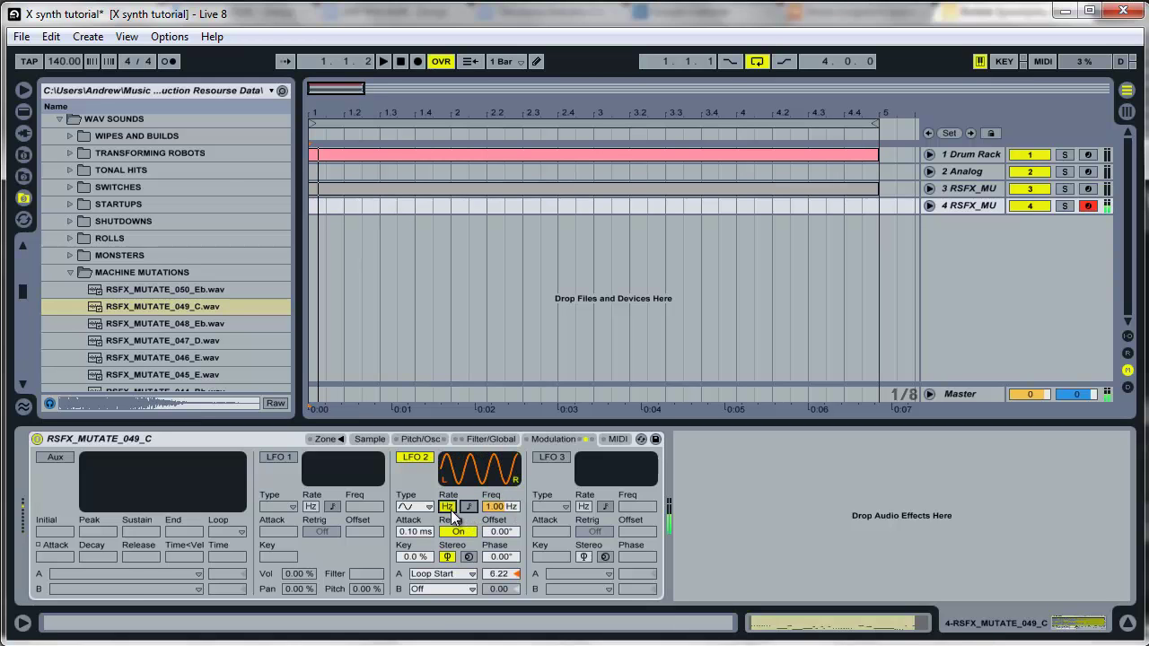
pyautogui.moveTo(494, 510); pyautogui.dragTo(499, 508)
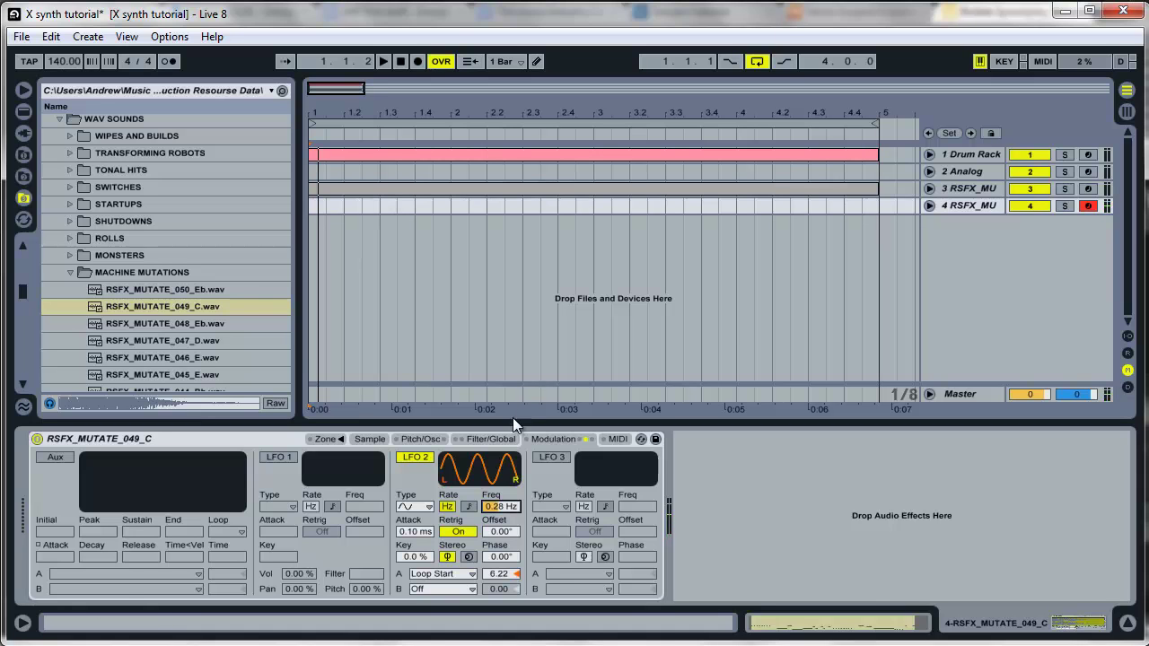
# - Add an EQ Eight from the Live audio effects after the Sampler on track 4
pyautogui.click(70, 272)
pyautogui.scroll(4, 117, 237)
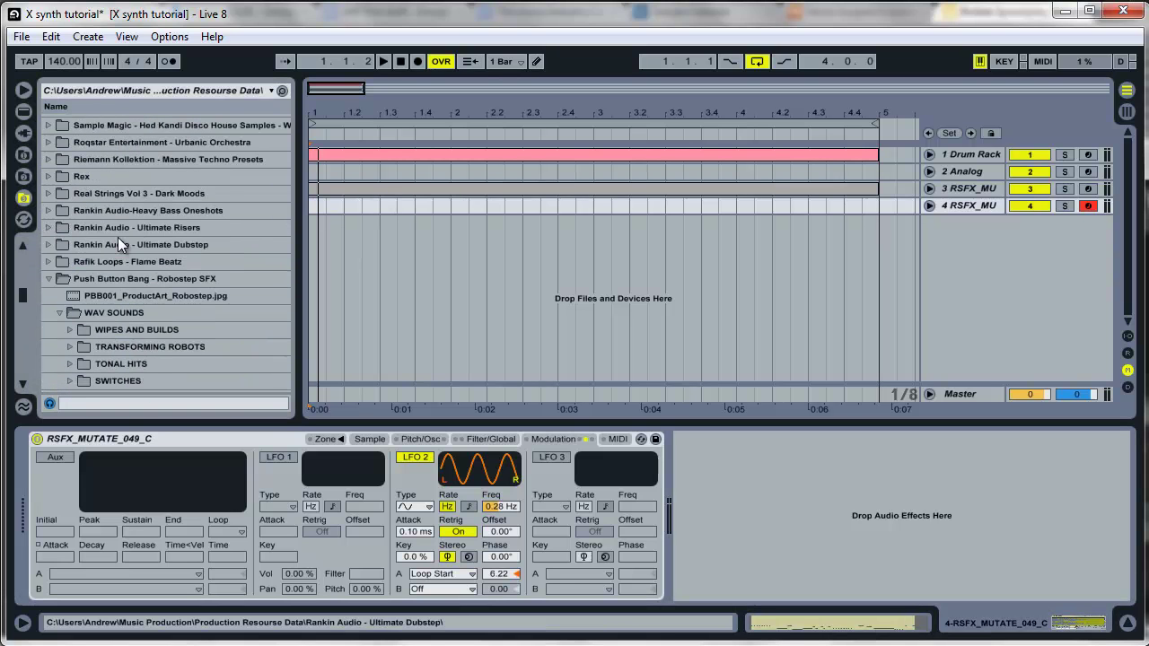
pyautogui.click(28, 114)
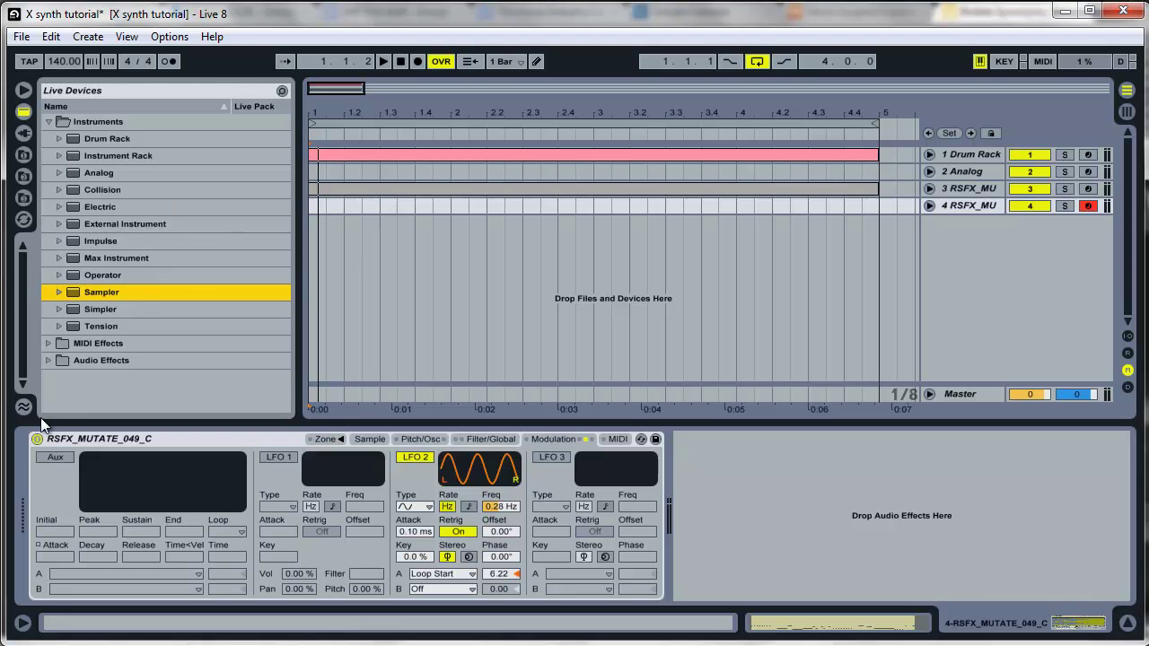
pyautogui.click(45, 360)
pyautogui.scroll(-5, 73, 350)
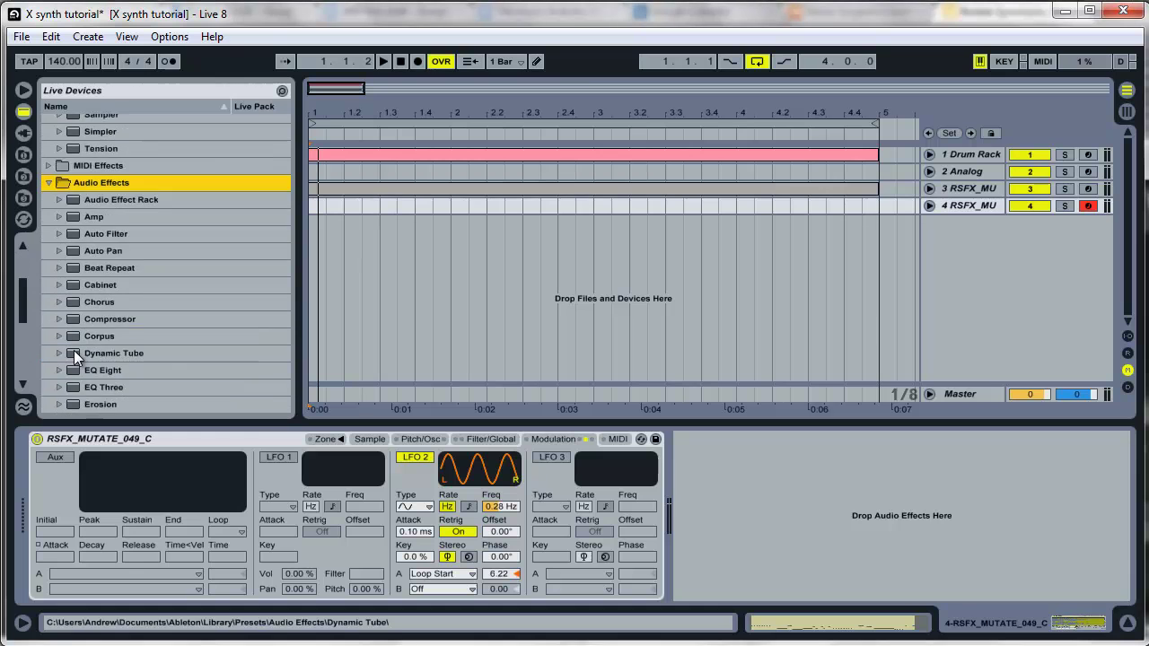
pyautogui.moveTo(75, 289); pyautogui.dragTo(723, 527)
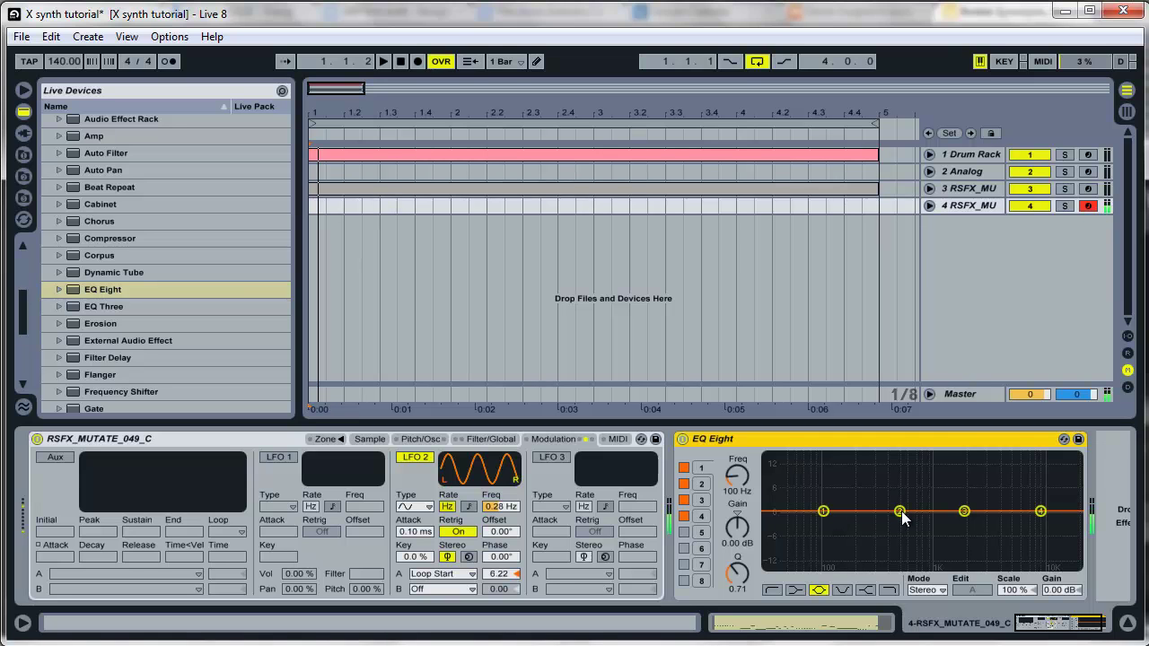
# - Boost EQ Eight band 1 at about 123 Hz and cut band 2 by about 3.93 dB at 458 Hz
pyautogui.moveTo(901, 510); pyautogui.dragTo(903, 466)
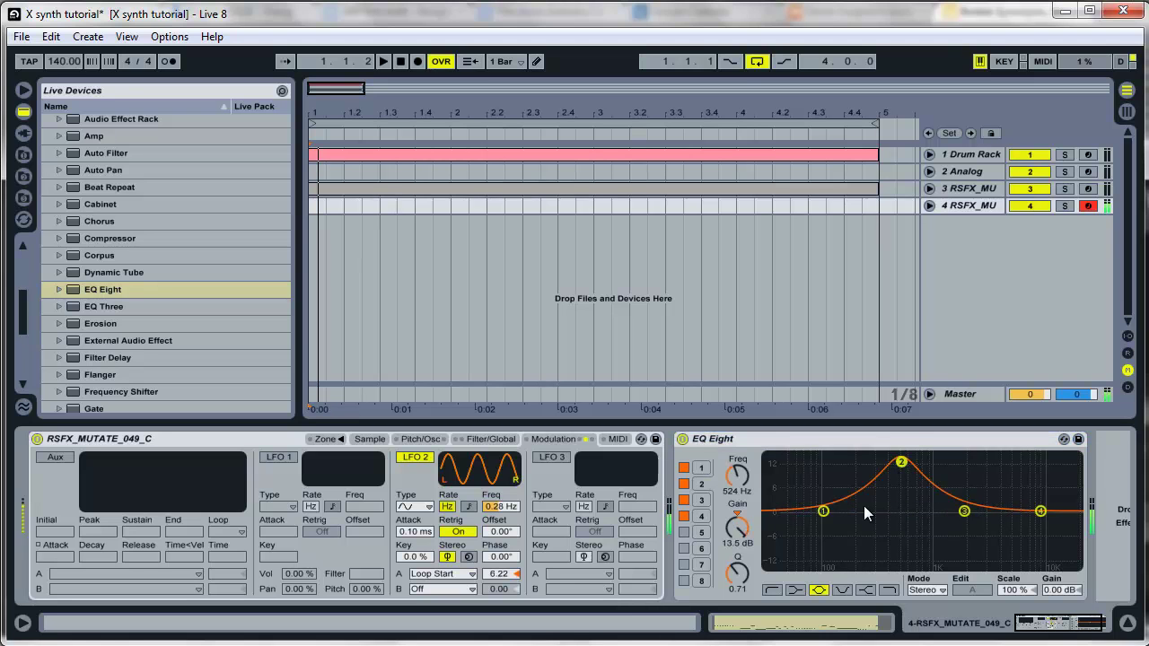
pyautogui.moveTo(902, 464); pyautogui.dragTo(893, 537)
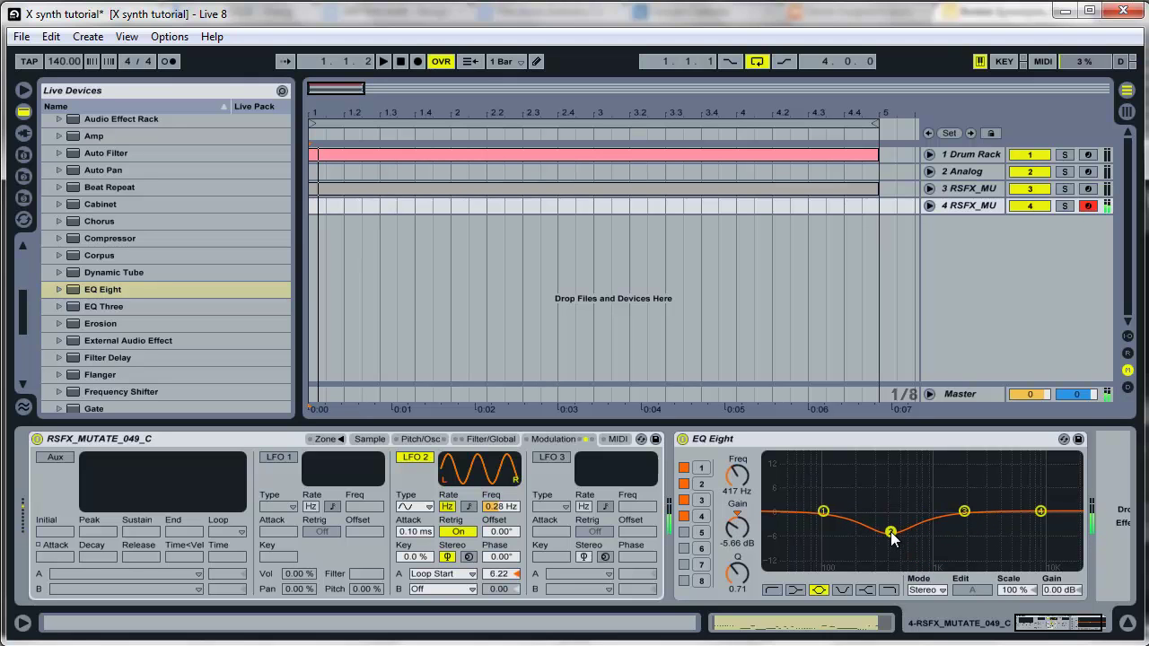
pyautogui.moveTo(823, 511); pyautogui.dragTo(834, 490)
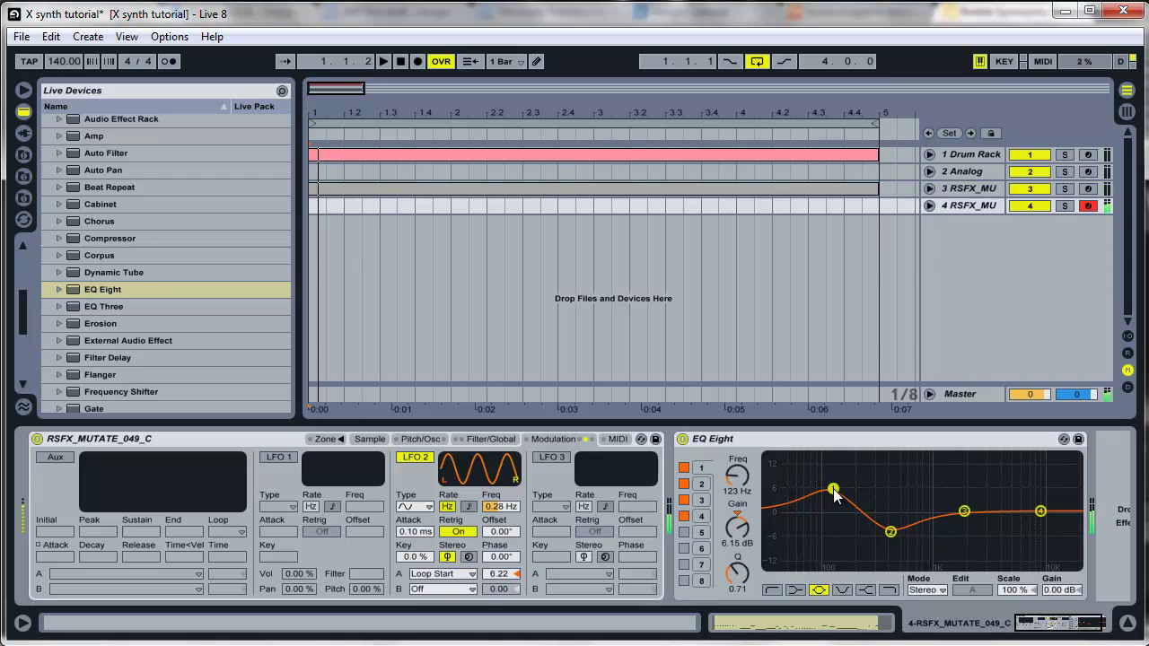
pyautogui.moveTo(892, 542); pyautogui.dragTo(895, 527)
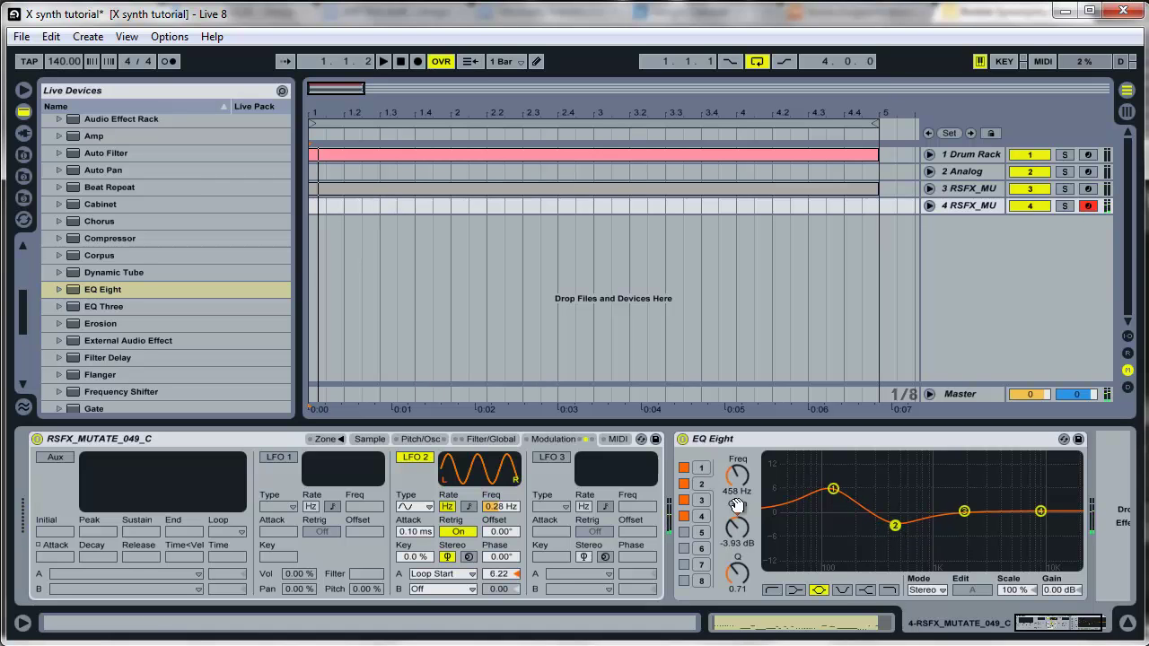
# - Insert an Overdrive between the Sampler and EQ Eight, with its filter at about 842 Hz and a bandwidth of 9.00
pyautogui.scroll(-3, 124, 318)
pyautogui.scroll(-3, 119, 307)
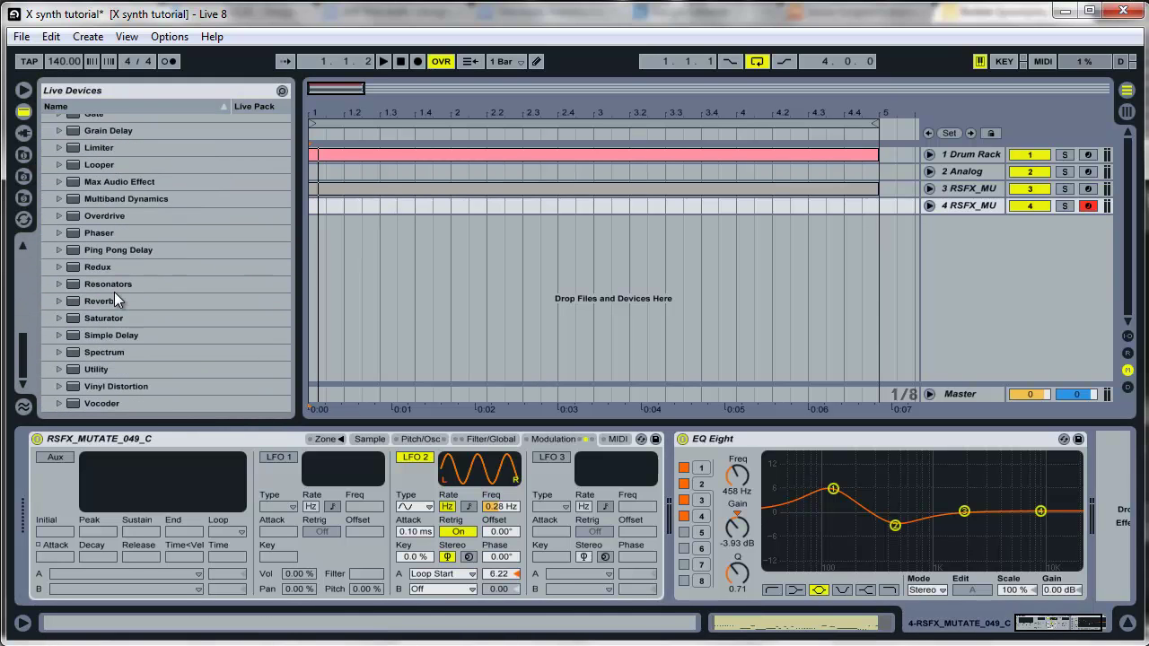
pyautogui.moveTo(69, 222); pyautogui.dragTo(682, 512)
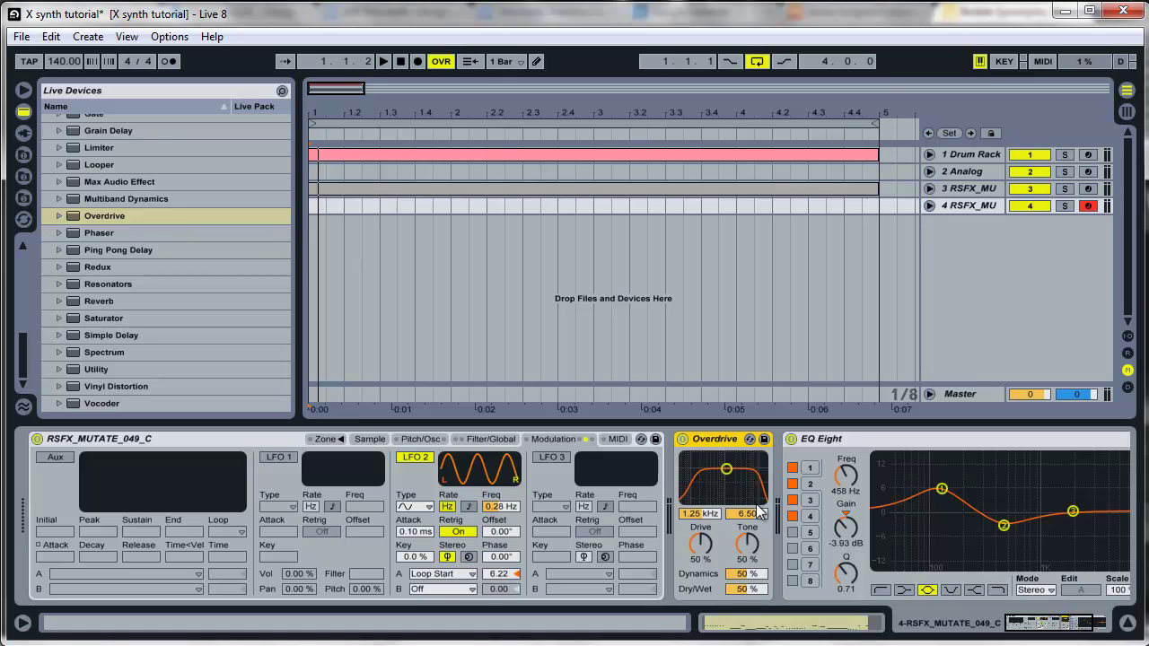
pyautogui.moveTo(733, 482); pyautogui.dragTo(726, 458)
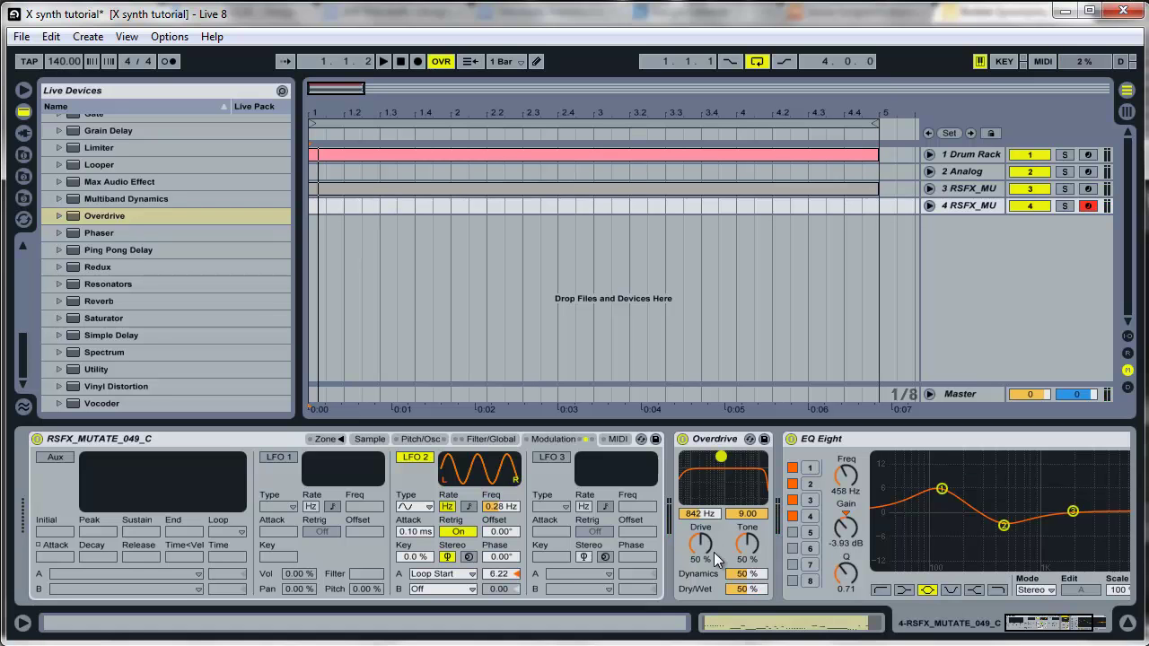
# - Lower EQ Eight band 1's frequency slightly and raise band 3 to about 1.48 dB at 2.11 kHz
pyautogui.moveTo(1045, 625); pyautogui.dragTo(1059, 627)
pyautogui.moveTo(789, 489)
pyautogui.mouseDown()
pyautogui.moveTo(772, 500)
pyautogui.moveTo(773, 487)
pyautogui.mouseUp()
pyautogui.moveTo(919, 510); pyautogui.dragTo(923, 505)
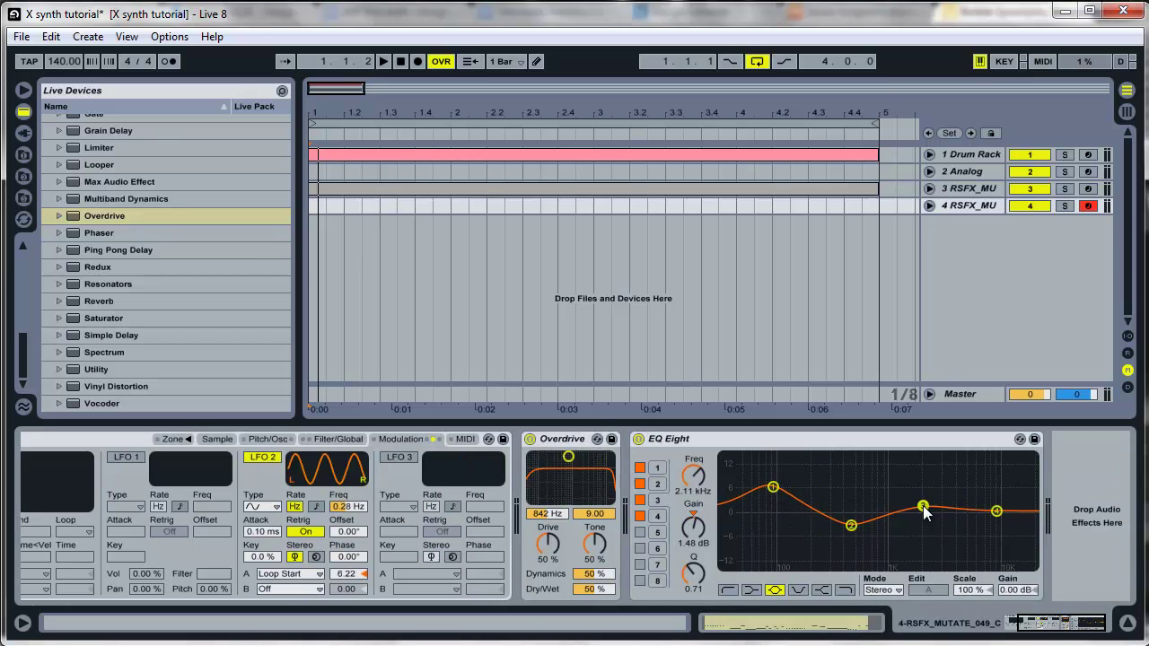
# - Make EQ Eight band 4 a high shelf at about 3.40 kHz with 4.18 dB gain and a Q of 2.20
pyautogui.moveTo(996, 510); pyautogui.dragTo(962, 508)
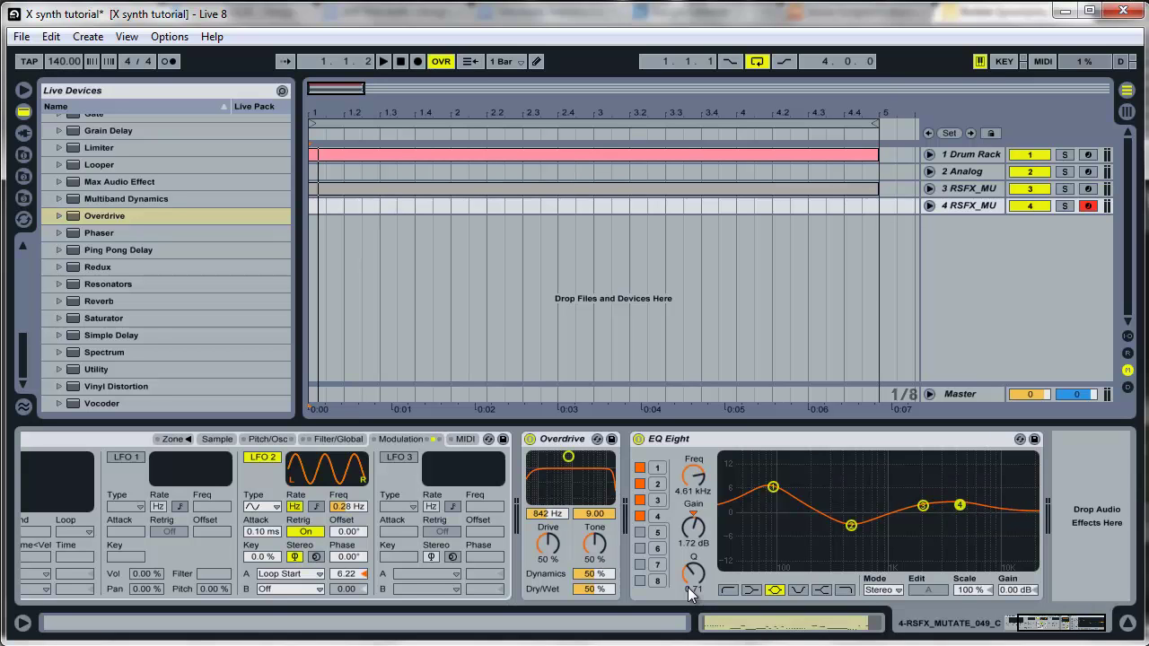
pyautogui.click(821, 589)
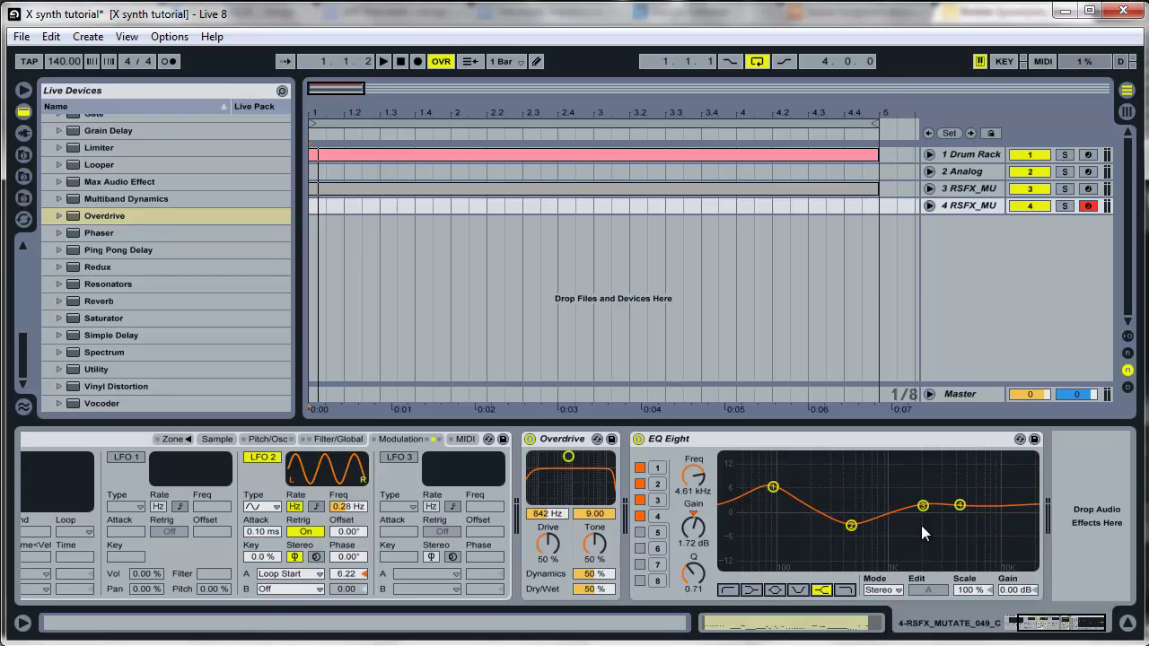
pyautogui.moveTo(959, 507); pyautogui.dragTo(964, 486)
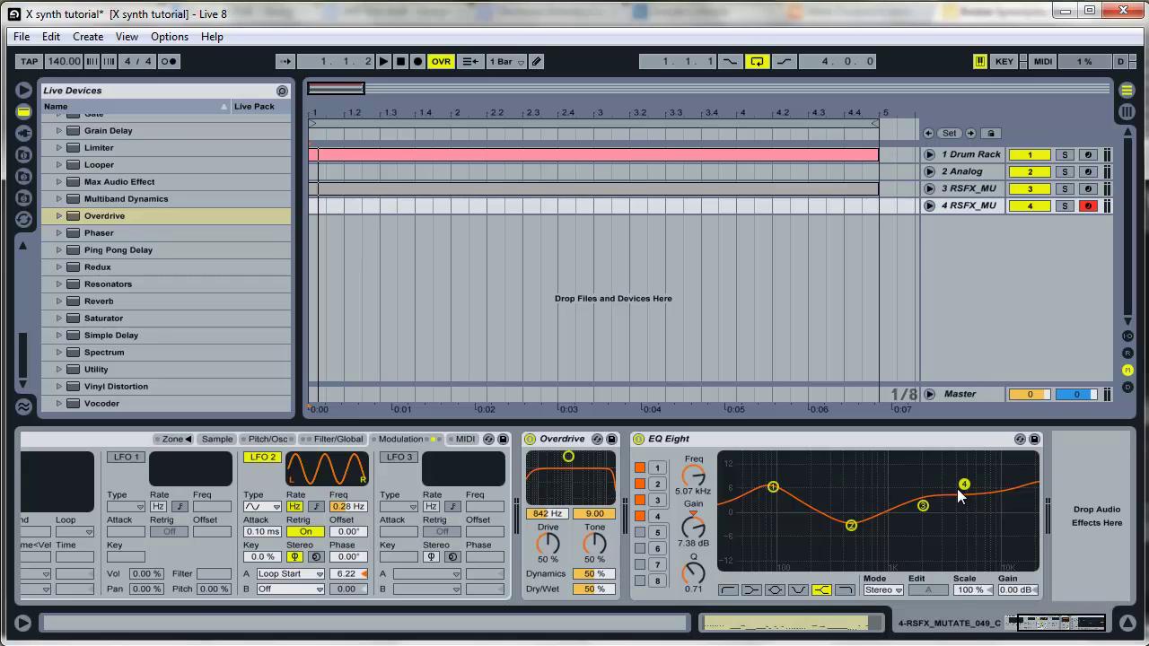
pyautogui.moveTo(964, 485); pyautogui.dragTo(945, 496)
pyautogui.moveTo(705, 588); pyautogui.dragTo(699, 574)
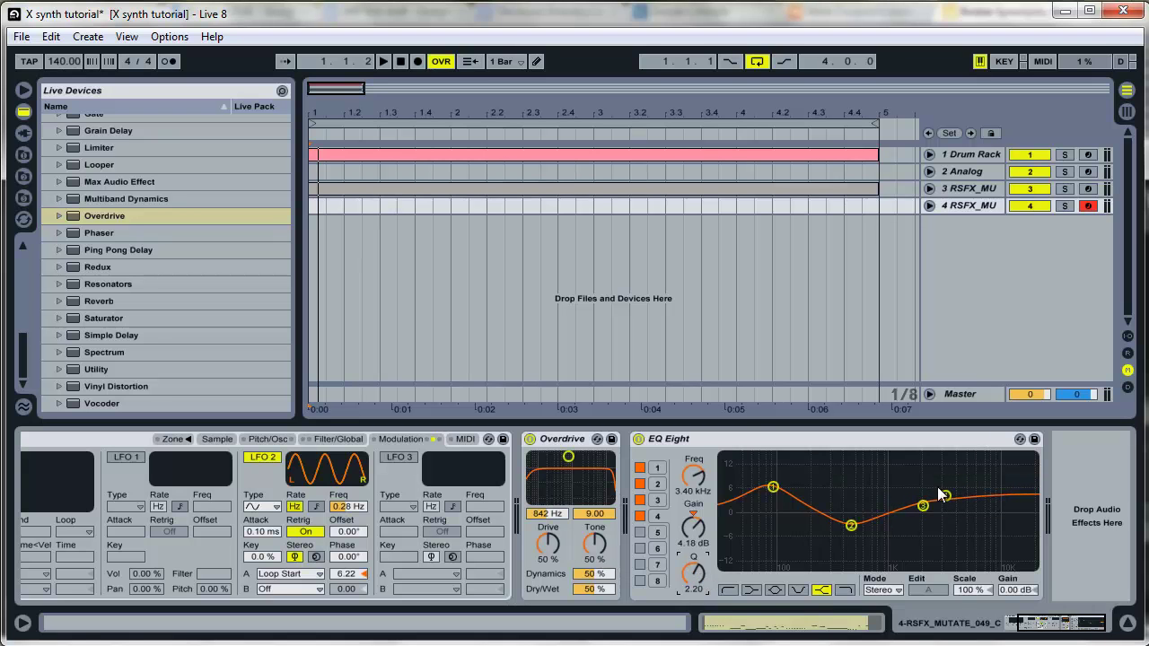
# - Deepen band 2 to about -6.15 dB at 467 Hz, lower band 3's frequency, and set band 4 to about 3.93 dB at 4.11 kHz
pyautogui.moveTo(945, 498); pyautogui.dragTo(852, 534)
pyautogui.click(923, 506)
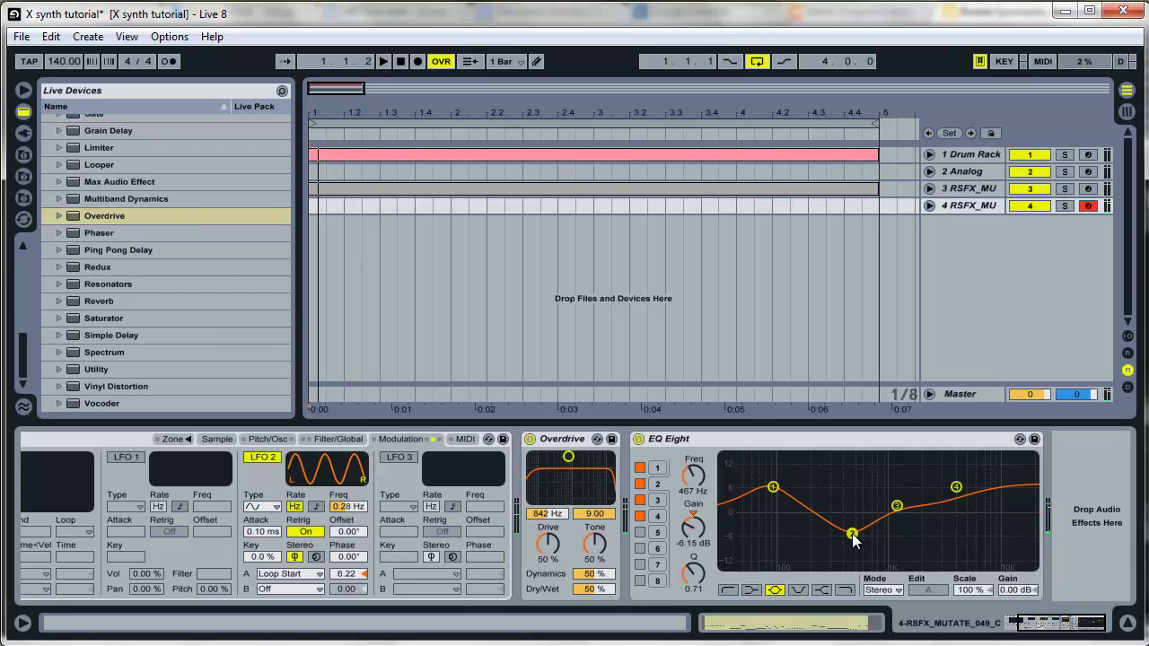
pyautogui.moveTo(956, 486); pyautogui.dragTo(955, 497)
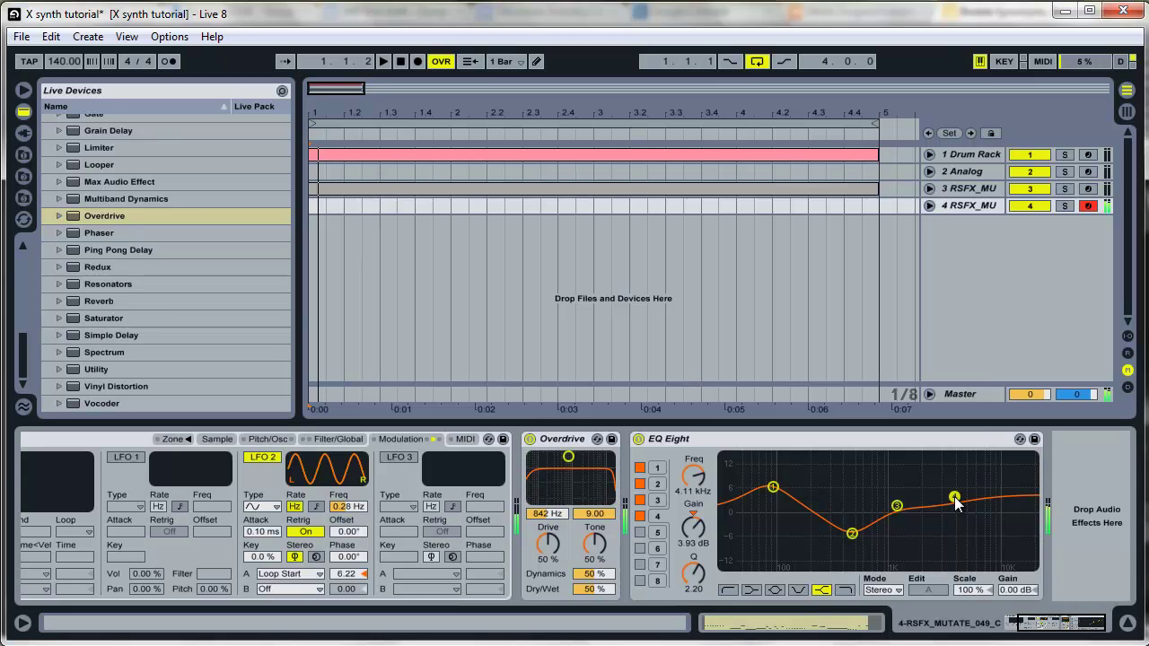
pyautogui.click(1083, 633)
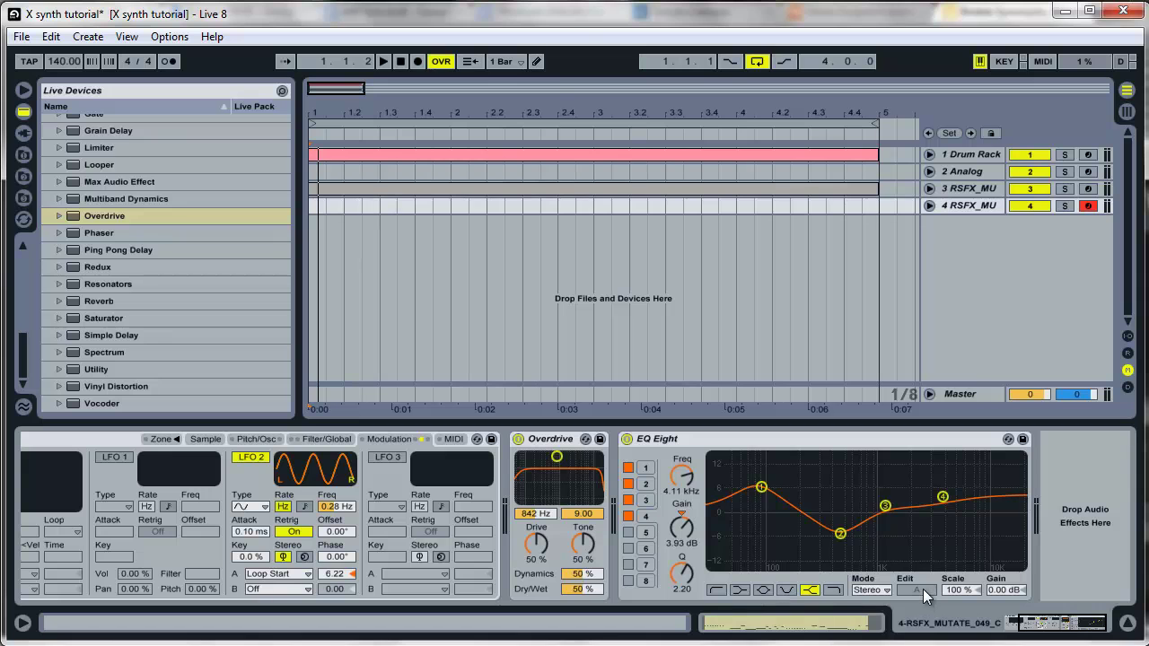
pyautogui.click(885, 590)
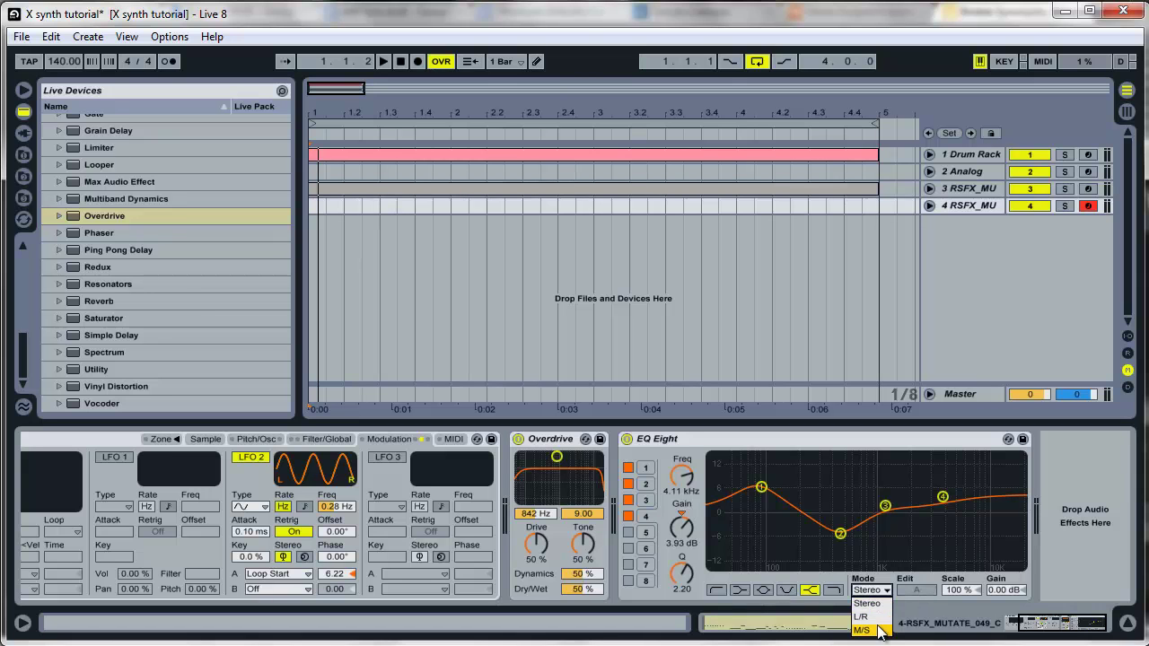
pyautogui.click(882, 623)
pyautogui.click(877, 592)
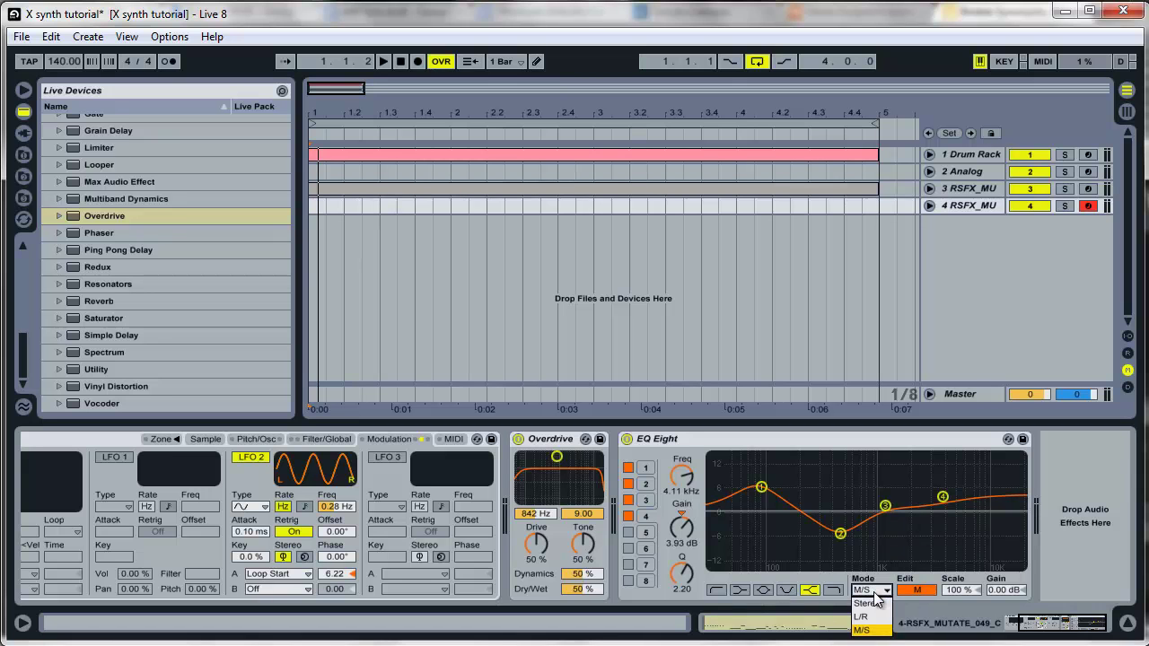
pyautogui.click(873, 603)
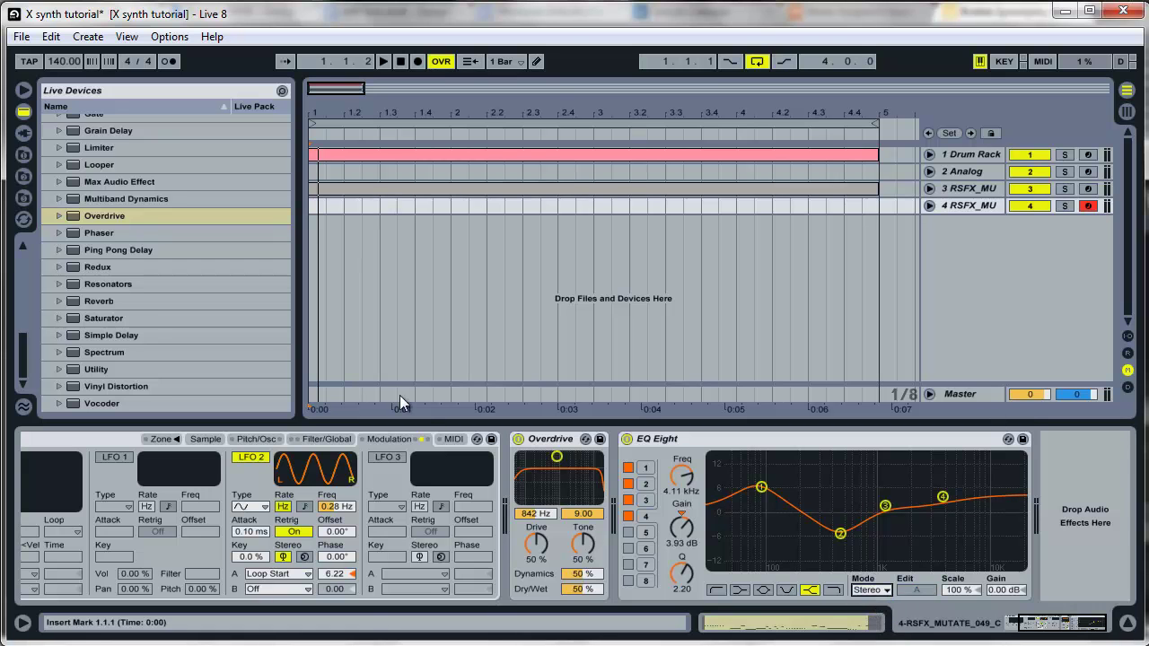
# - Add a second EQ Eight at the end of the chain and boost its band 1 to about 5.16 dB at 96 Hz
pyautogui.scroll(6, 92, 251)
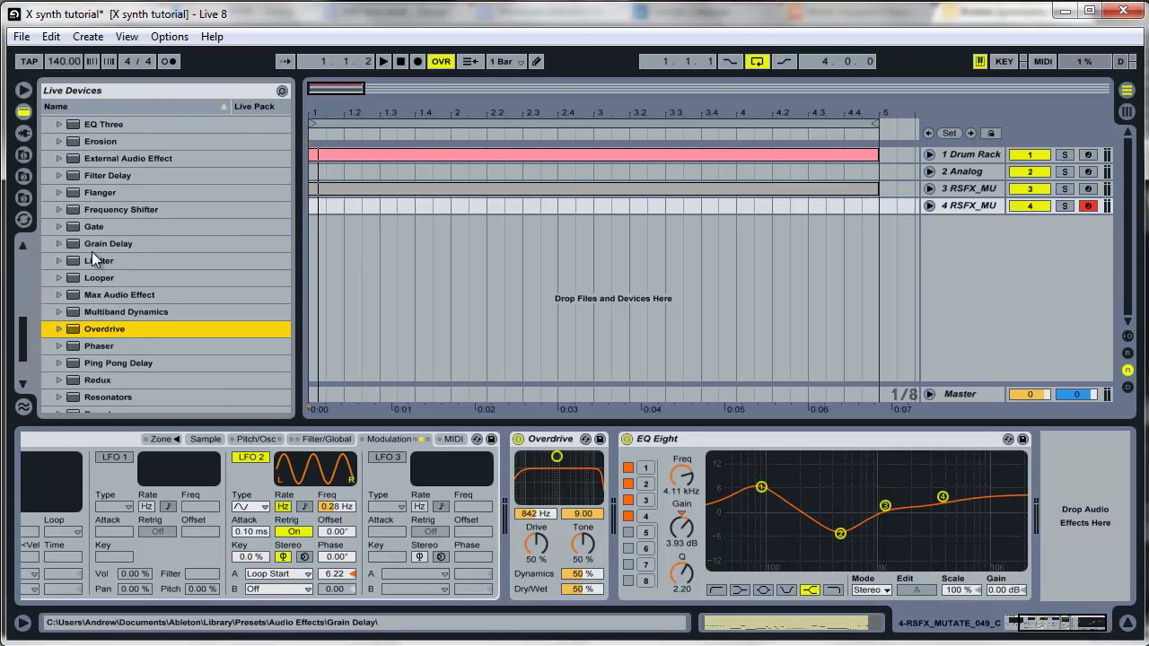
pyautogui.moveTo(100, 284); pyautogui.dragTo(1083, 478)
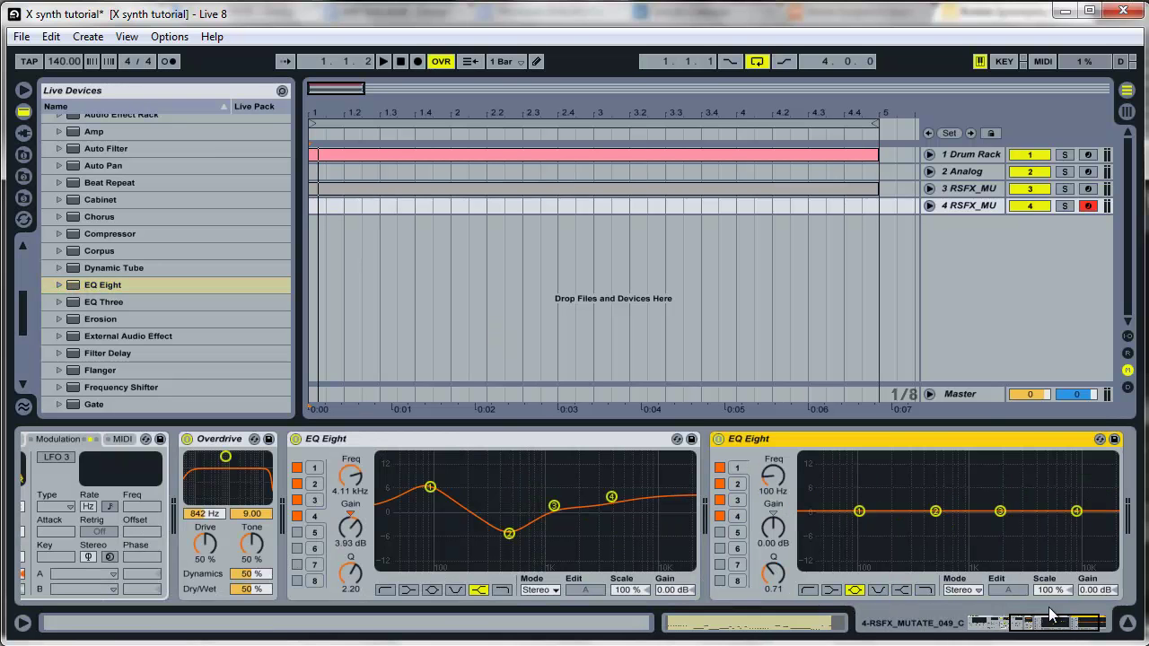
pyautogui.click(1001, 590)
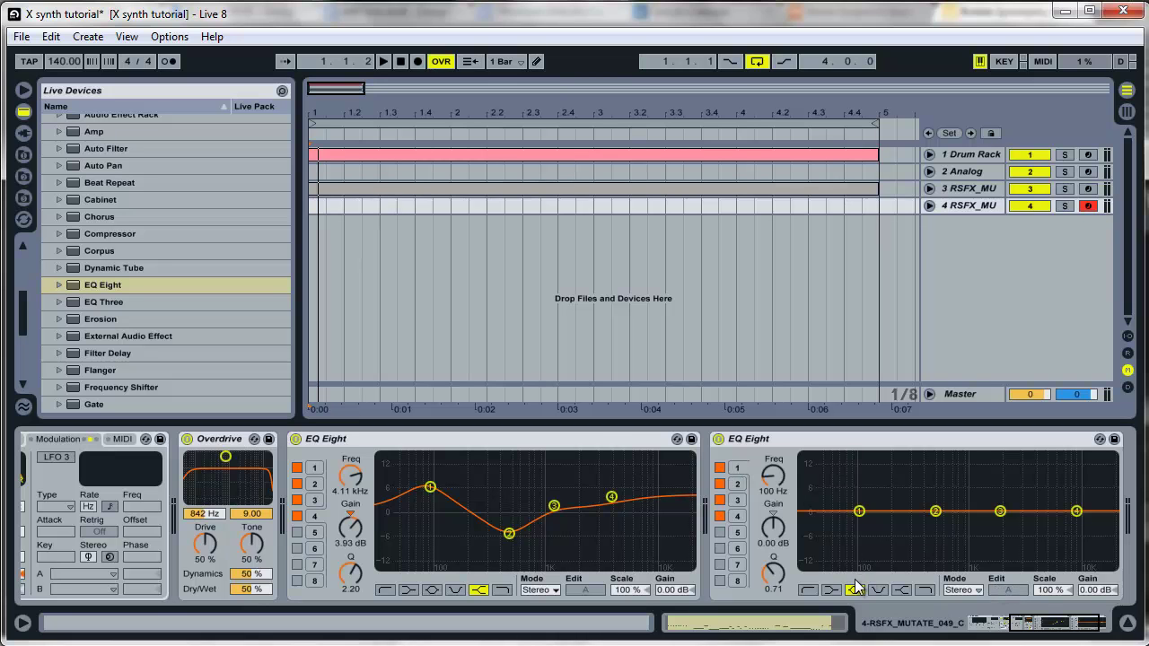
pyautogui.moveTo(859, 513)
pyautogui.mouseDown()
pyautogui.moveTo(857, 476)
pyautogui.moveTo(859, 500)
pyautogui.mouseUp()
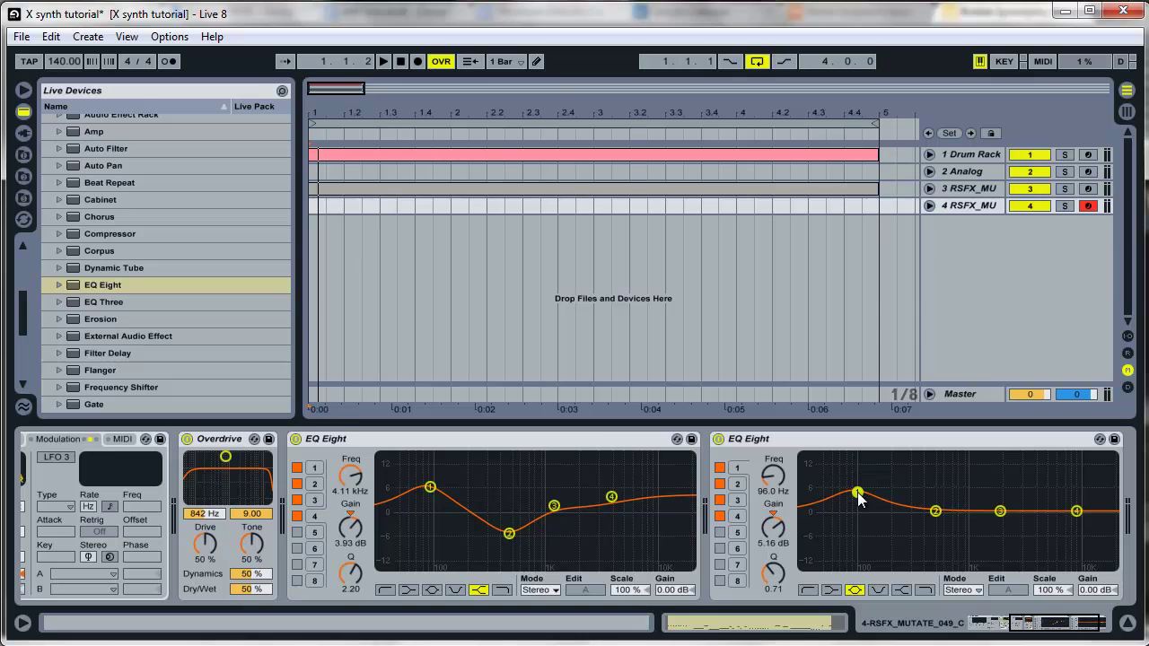
# - Switch the second EQ Eight to M/S mode and make the mid channel's band 2 a high cut at about 1.84 kHz
pyautogui.click(968, 591)
pyautogui.click(967, 633)
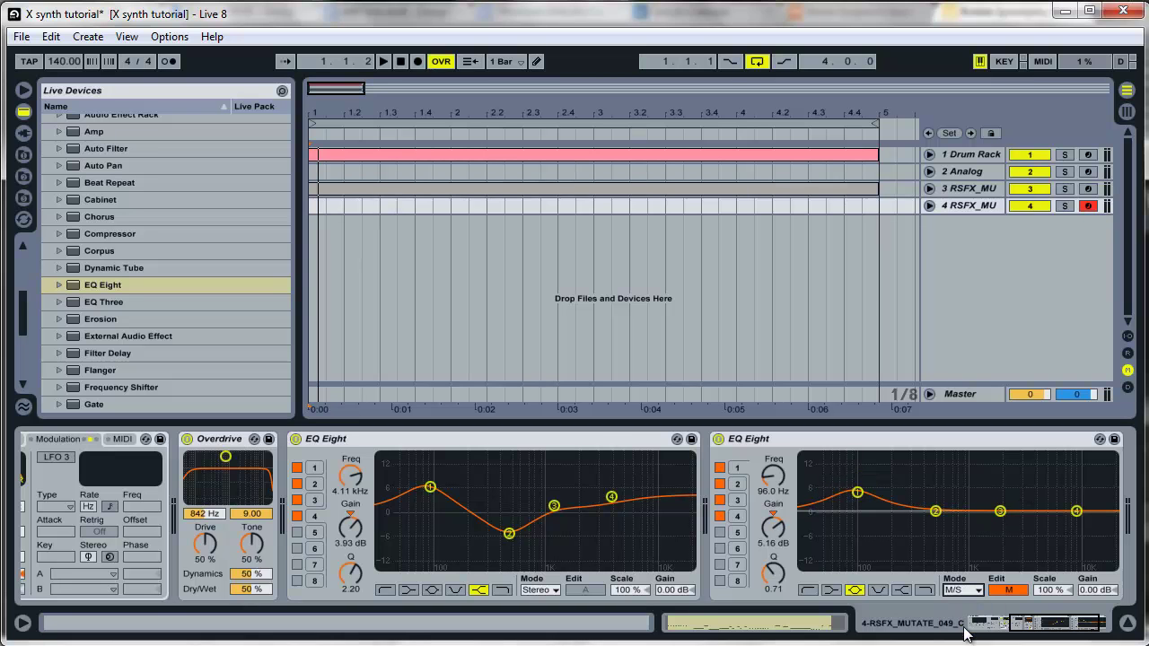
pyautogui.click(935, 510)
pyautogui.click(925, 589)
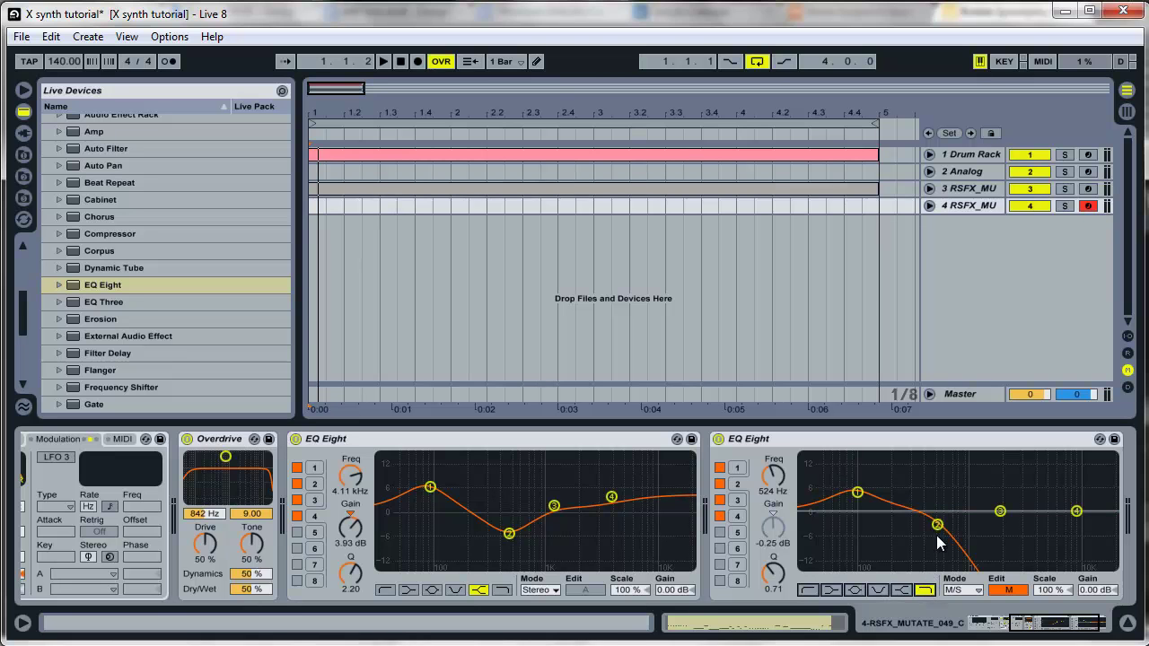
pyautogui.moveTo(937, 524); pyautogui.dragTo(996, 526)
pyautogui.click(974, 590)
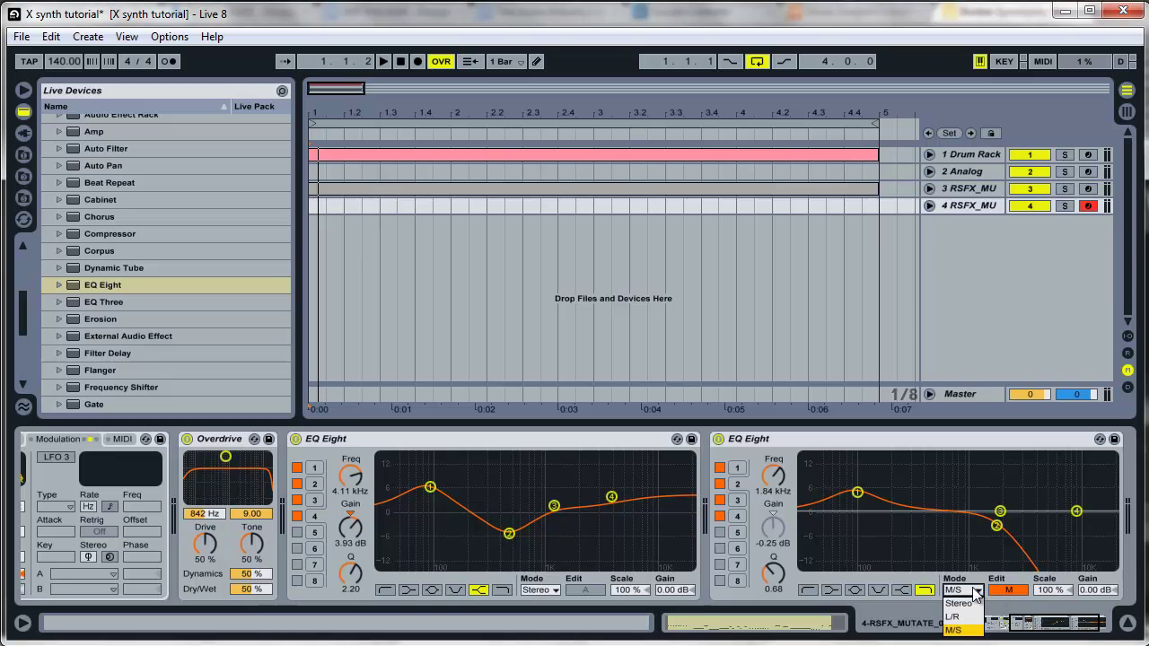
pyautogui.click(958, 603)
pyautogui.click(962, 590)
pyautogui.click(965, 630)
# - On the side channel, make band 1 a low cut and band 3 a high shelf of about 7.87 dB at 2.70 kHz
pyautogui.click(1008, 590)
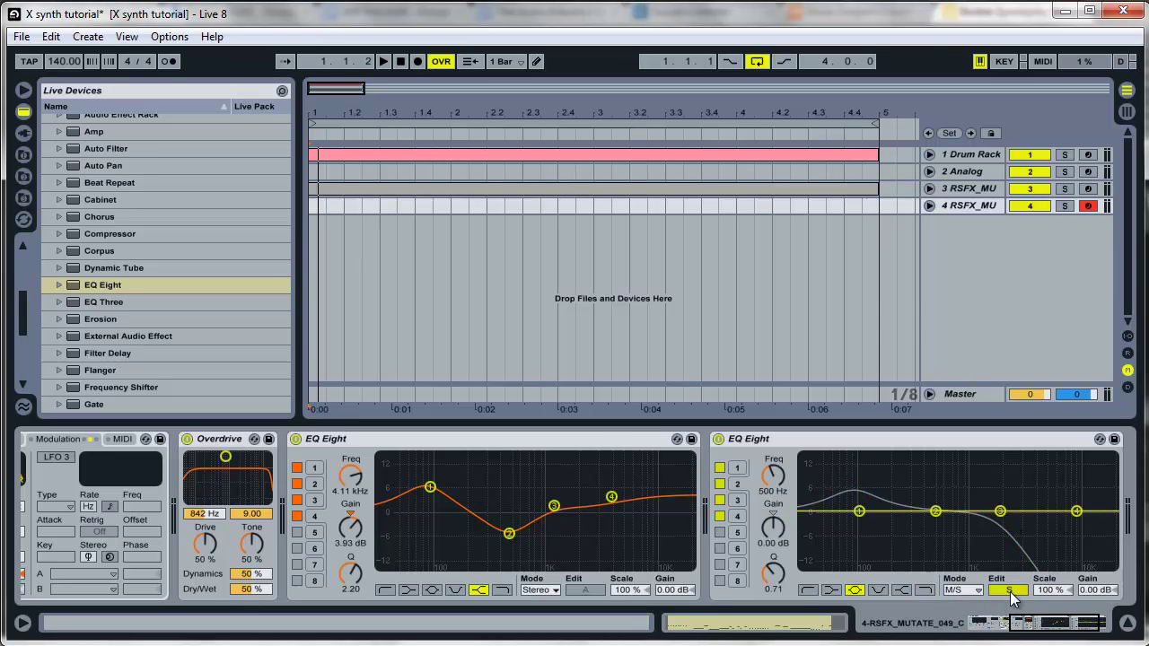
pyautogui.moveTo(859, 514); pyautogui.dragTo(947, 526)
pyautogui.click(809, 590)
pyautogui.moveTo(1002, 513); pyautogui.dragTo(1015, 485)
pyautogui.click(902, 590)
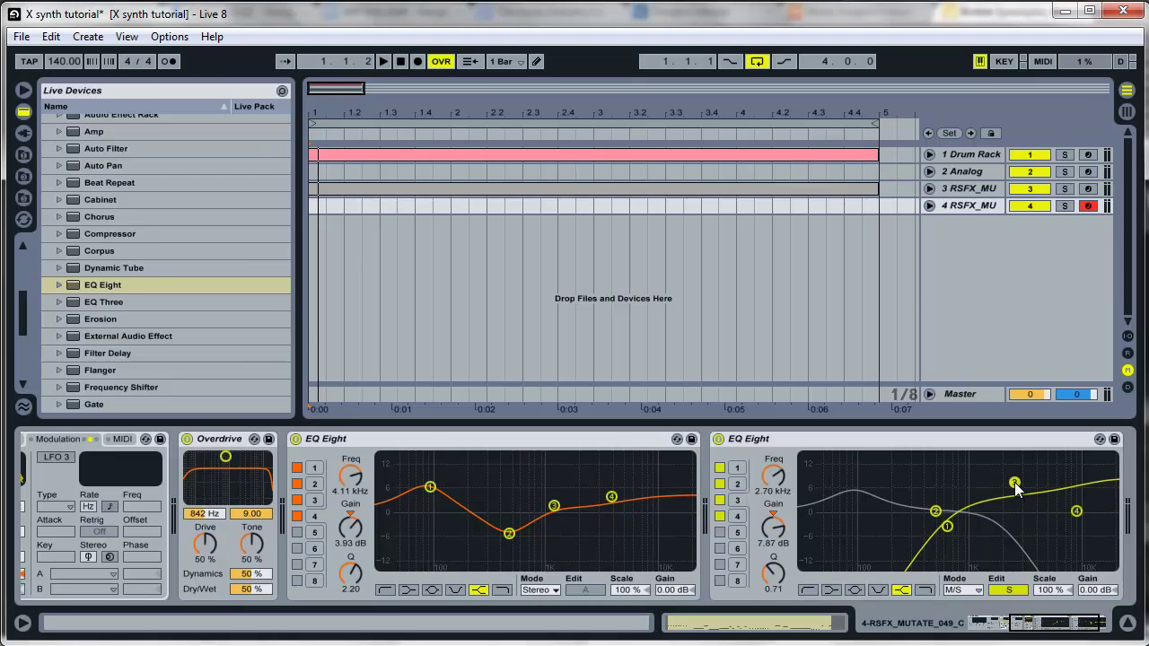
# - Bypass the second EQ Eight and leave the first one active
pyautogui.click(295, 440)
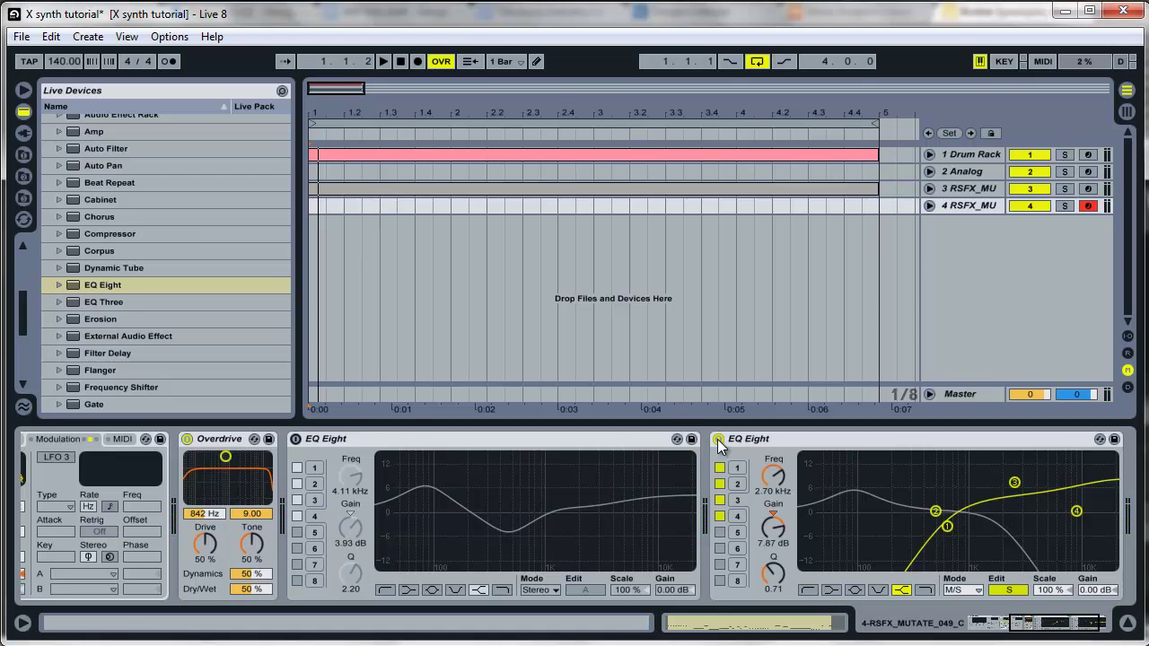
pyautogui.click(718, 439)
pyautogui.click(300, 441)
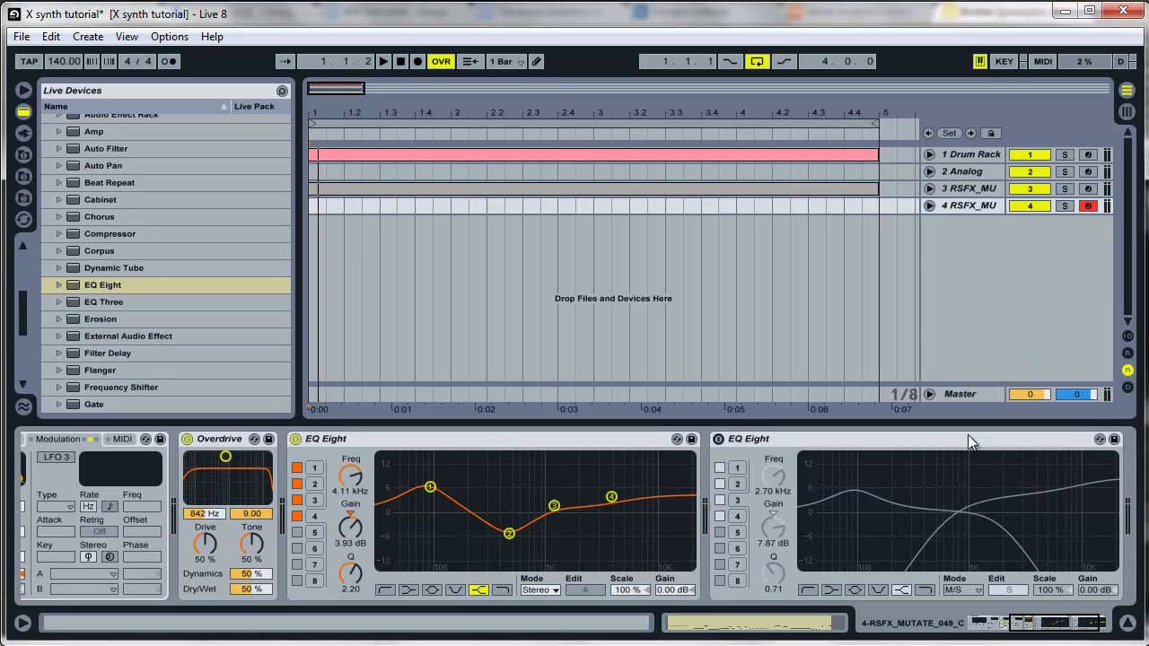
# - Move the MIDI clip from track 3 down to track 4 and play it back with the new Sampler sound
pyautogui.moveTo(1030, 636); pyautogui.dragTo(959, 625)
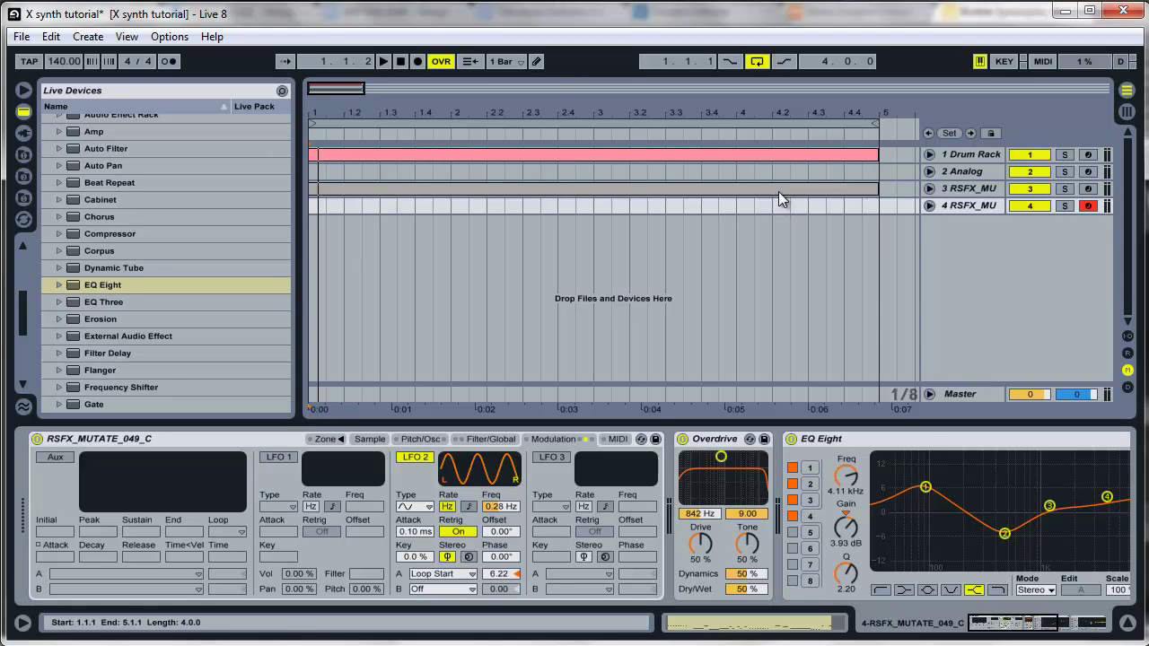
pyautogui.moveTo(778, 192); pyautogui.dragTo(773, 212)
pyautogui.press('space')
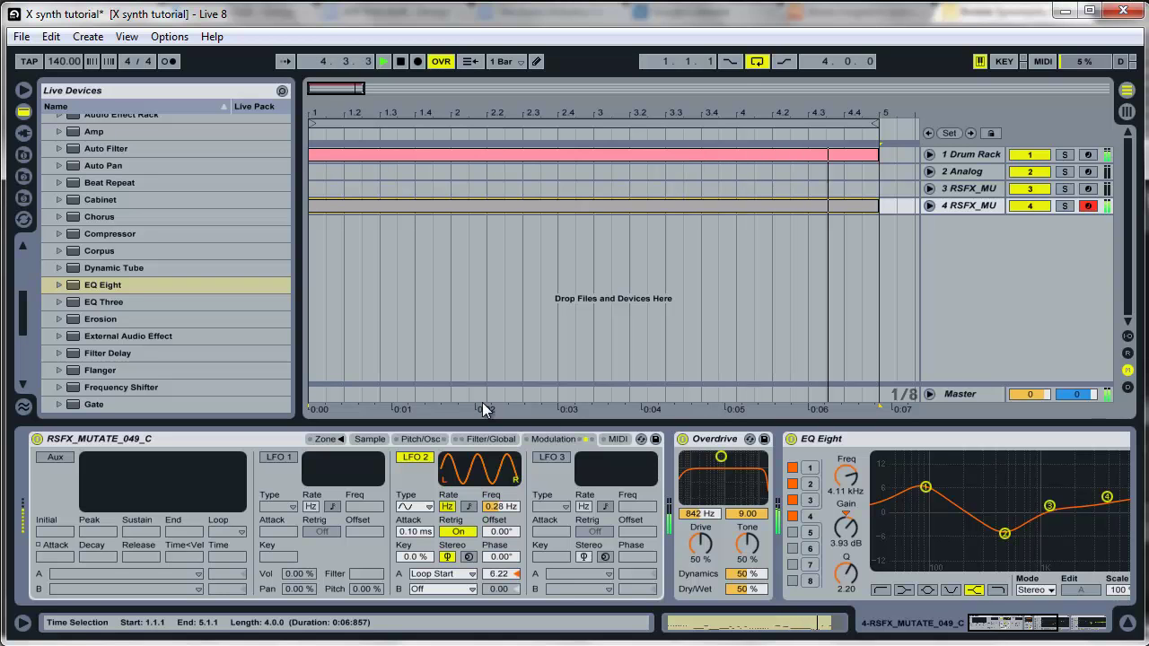
pyautogui.press('space')
# - Audition the loop with the Sampler transposed to -12 st, and reset the transposition to 0 st
pyautogui.click(492, 440)
pyautogui.click(433, 440)
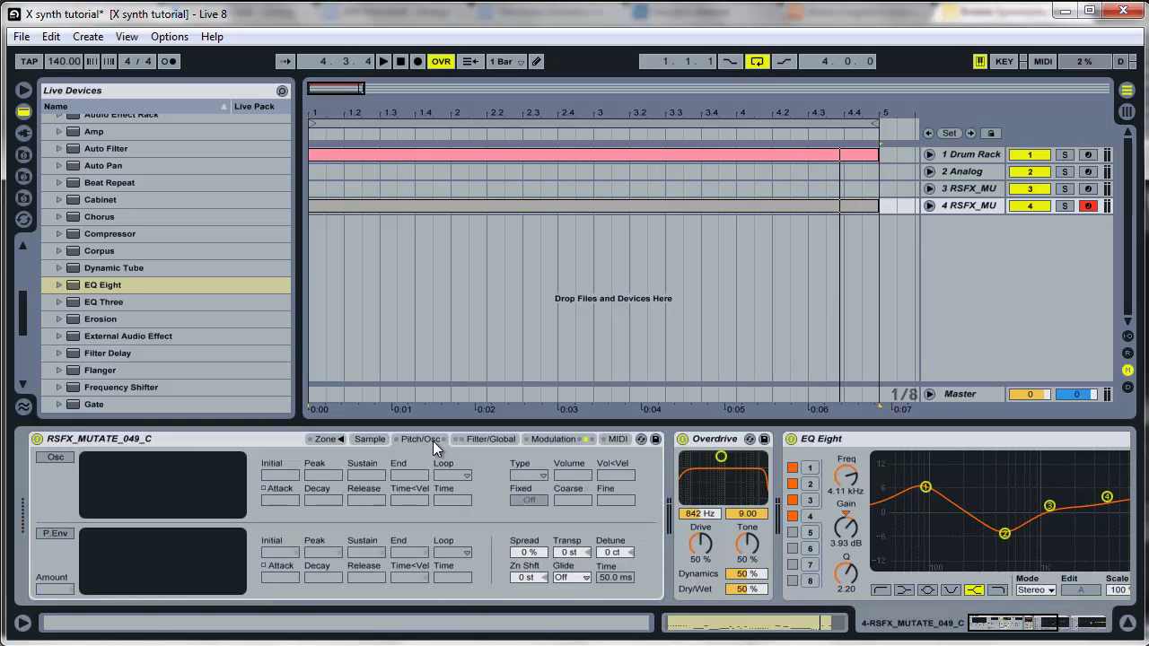
pyautogui.moveTo(575, 549); pyautogui.dragTo(576, 553)
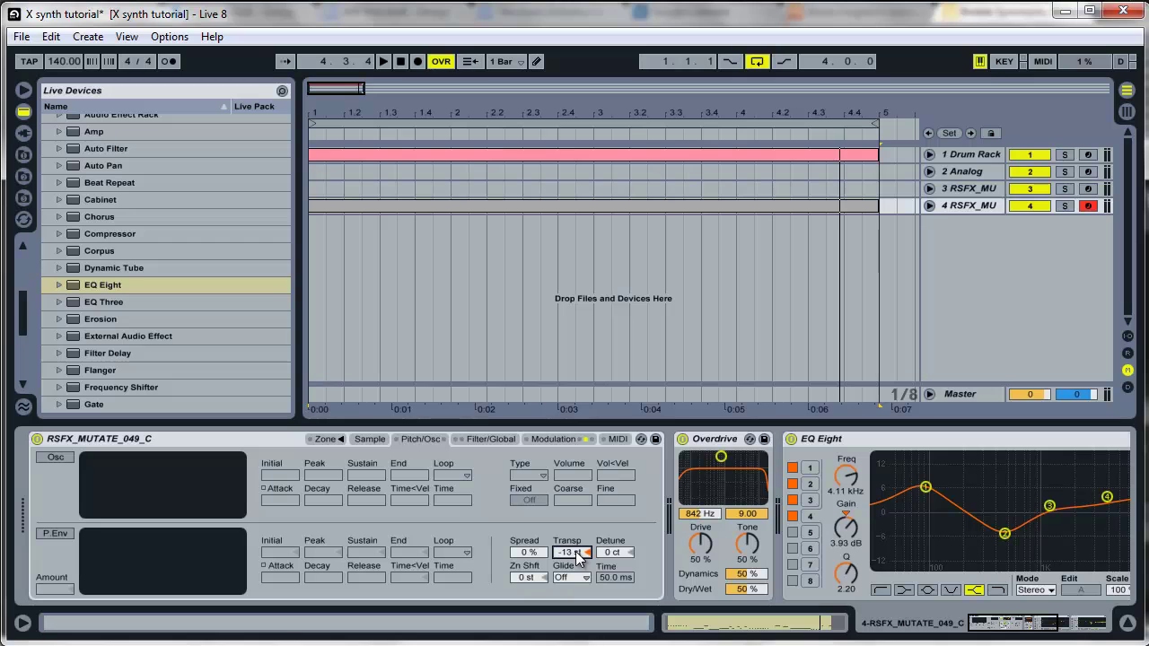
pyautogui.press('space')
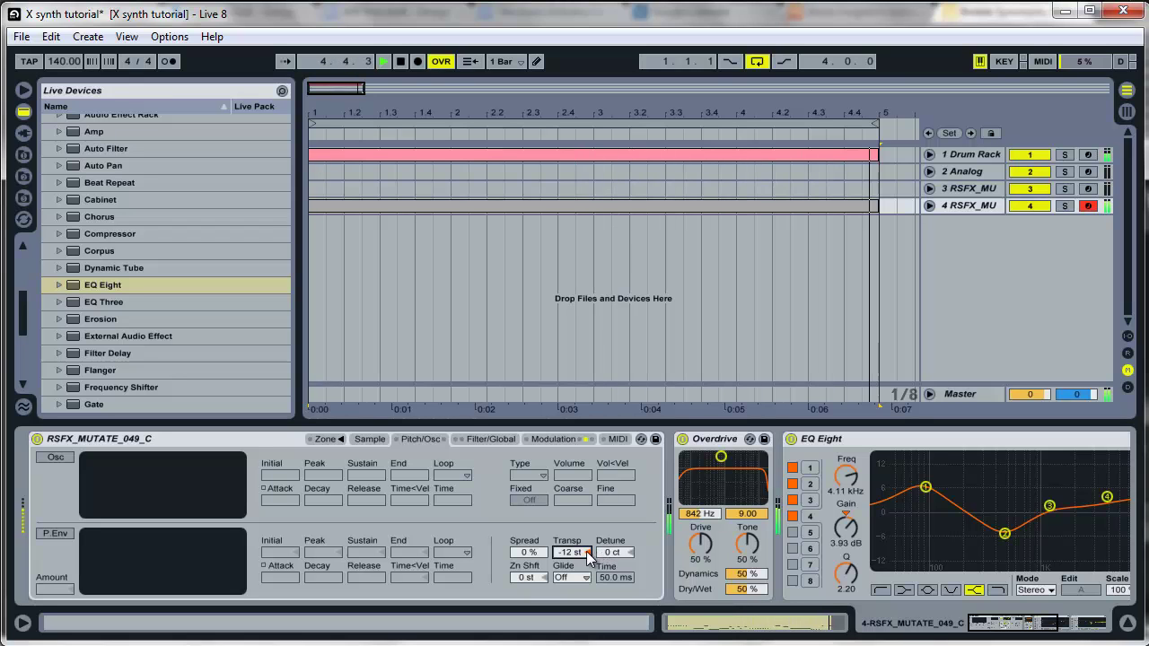
pyautogui.moveTo(586, 552); pyautogui.dragTo(579, 553)
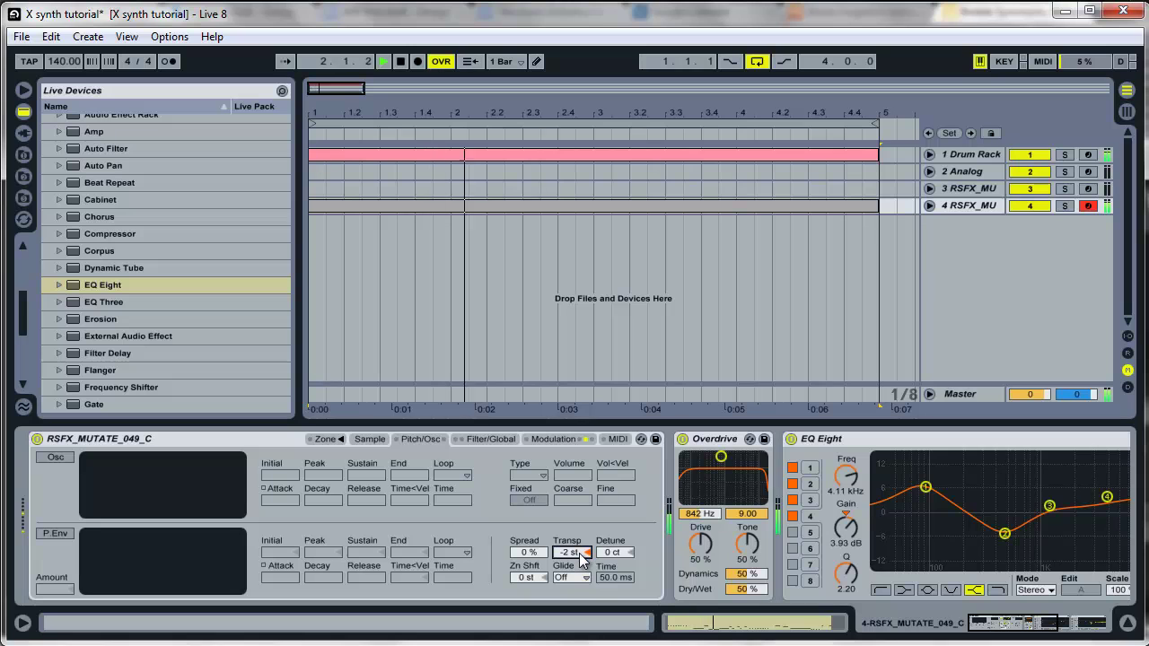
pyautogui.press('Delete')
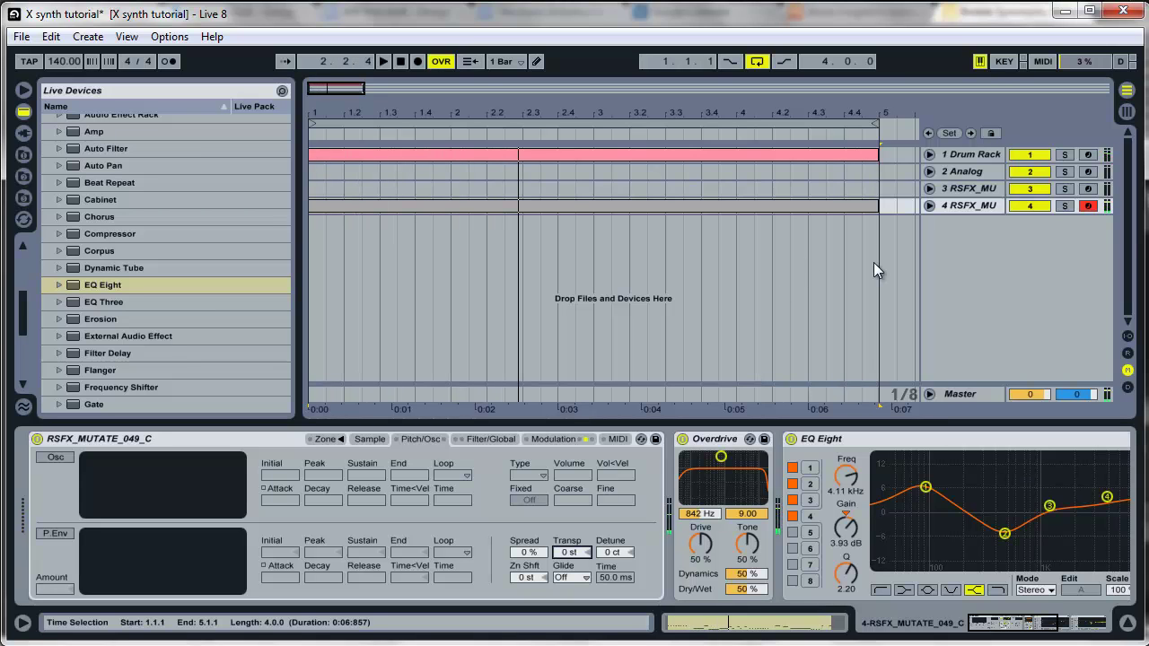
# - Add an Auto Filter at the end of the chain with its low-pass cutoff at about 1.10 kHz and a Q of 0.20
pyautogui.moveTo(1006, 621); pyautogui.dragTo(1084, 603)
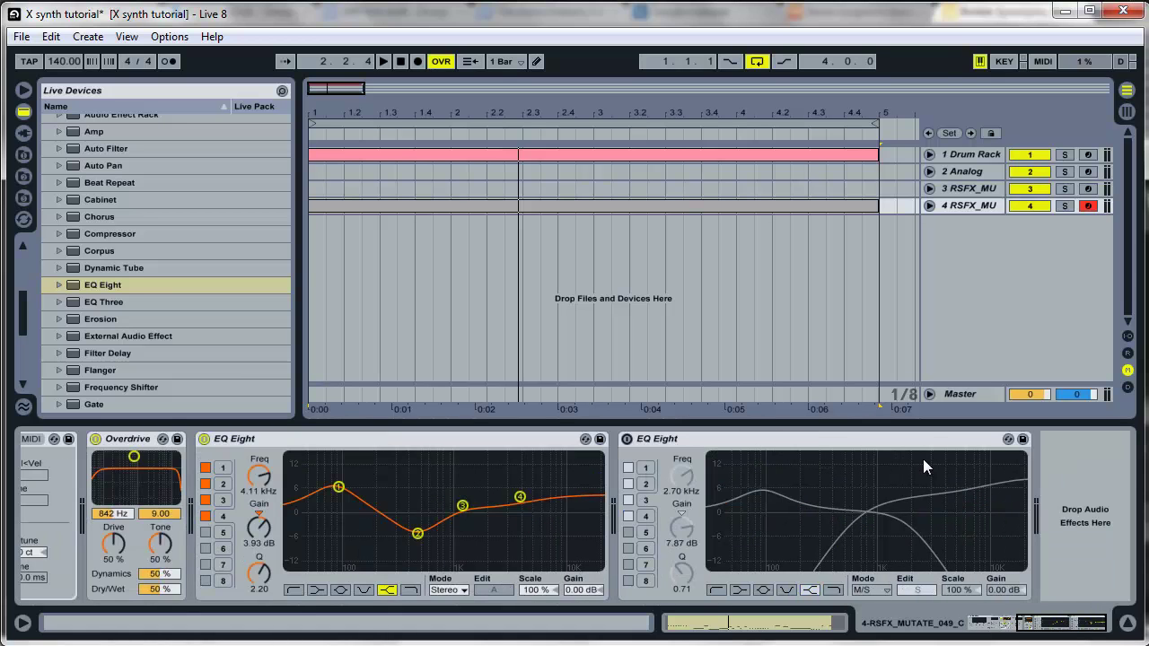
pyautogui.scroll(-5, 229, 366)
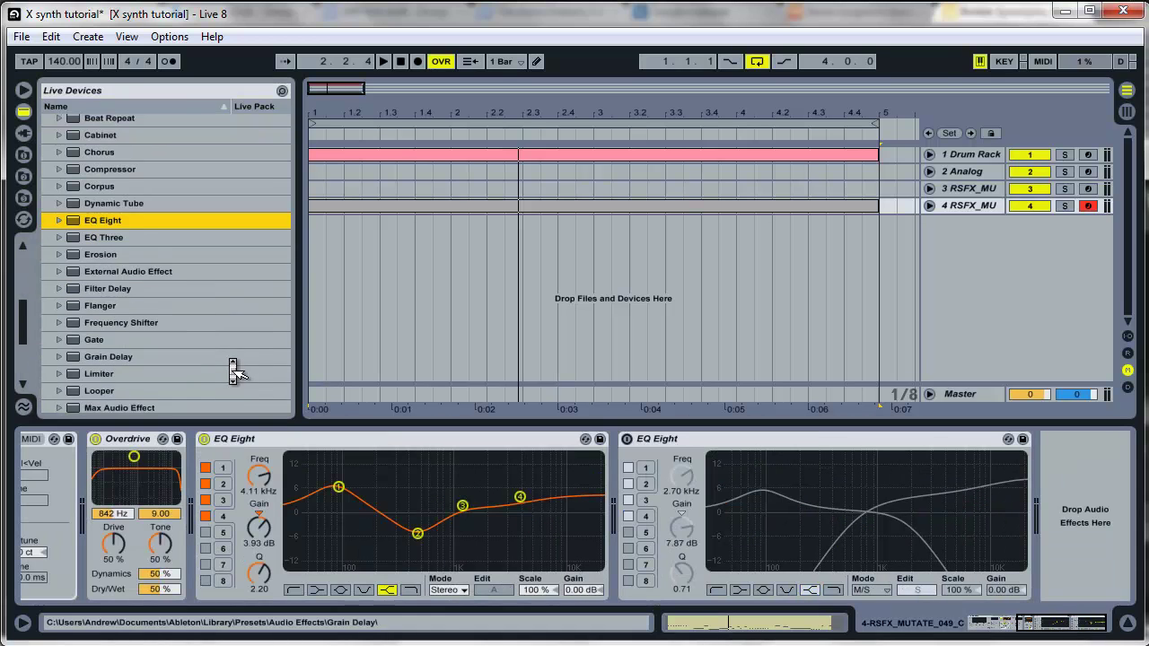
pyautogui.scroll(10, 182, 252)
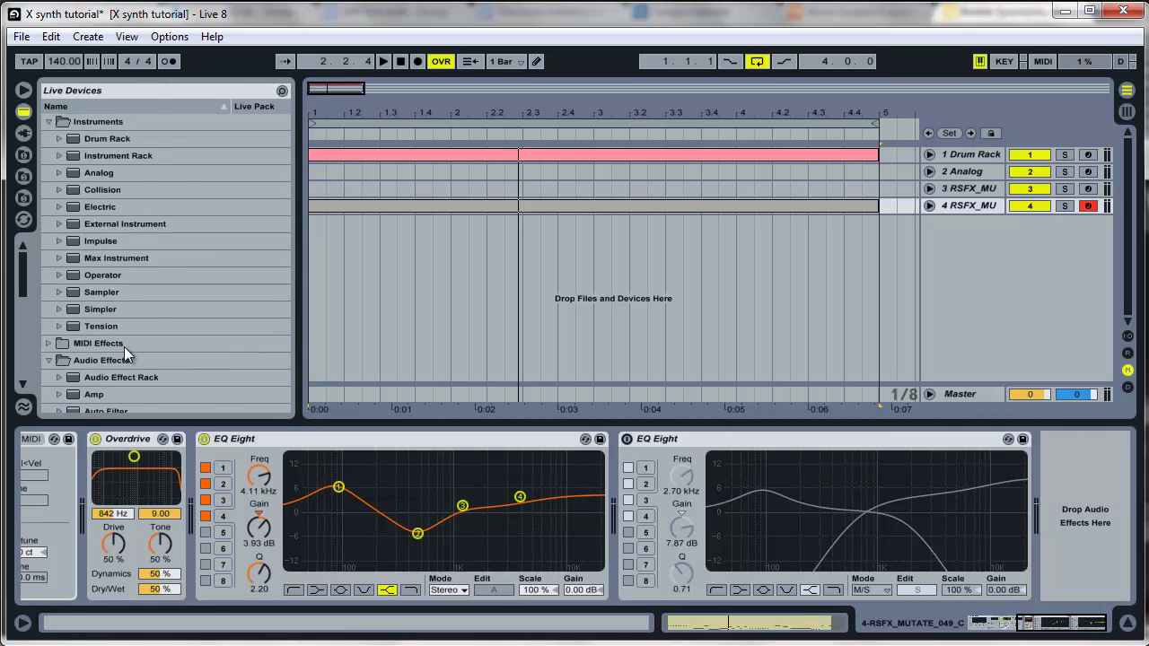
pyautogui.scroll(-1, 124, 346)
pyautogui.moveTo(99, 379); pyautogui.dragTo(1029, 500)
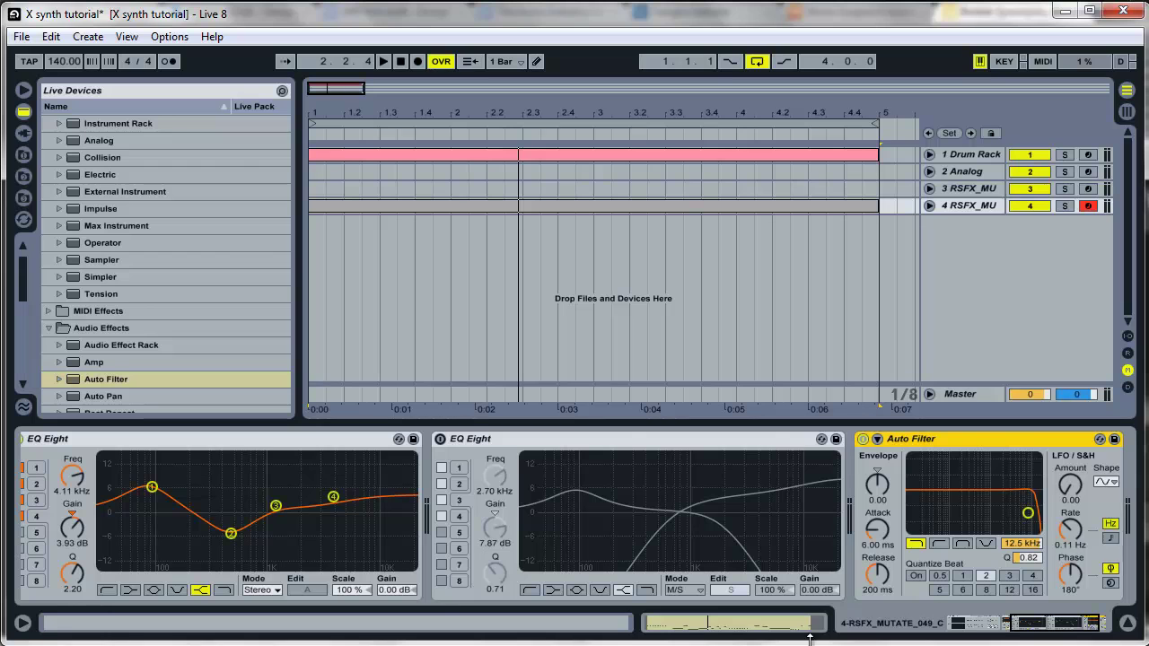
pyautogui.moveTo(1032, 515); pyautogui.dragTo(987, 536)
# - Set the Auto Filter's LFO to a falling sawtooth with amount 30.0, phase 0.00° and a tempo-synced 1/16 rate
pyautogui.click(1108, 483)
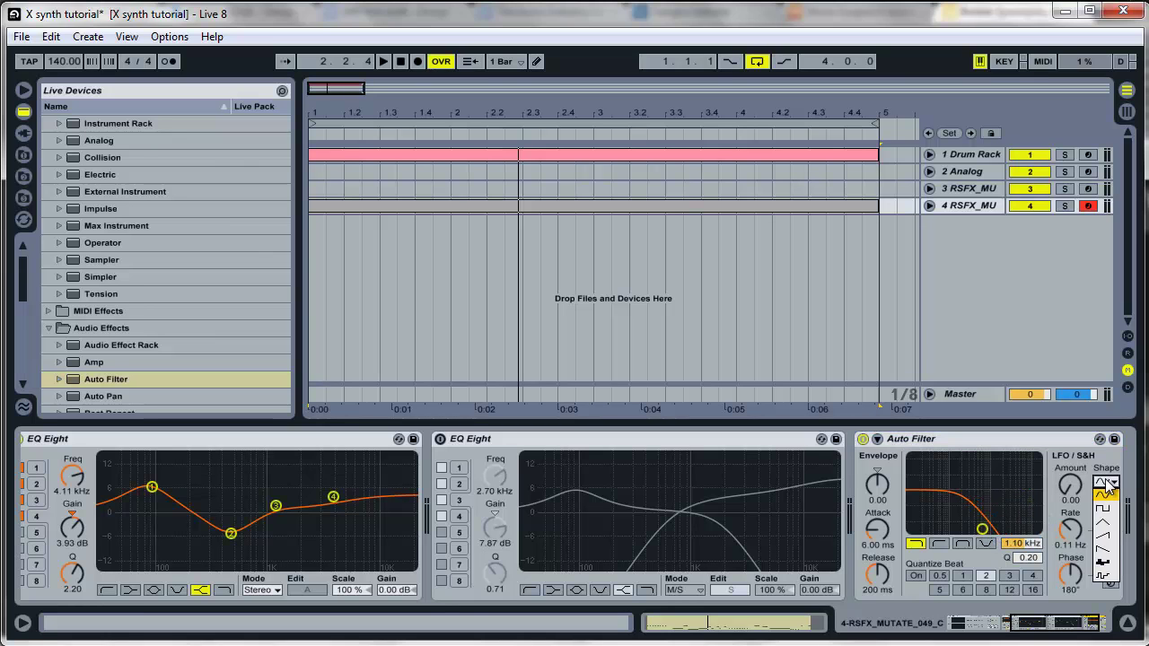
pyautogui.click(1110, 550)
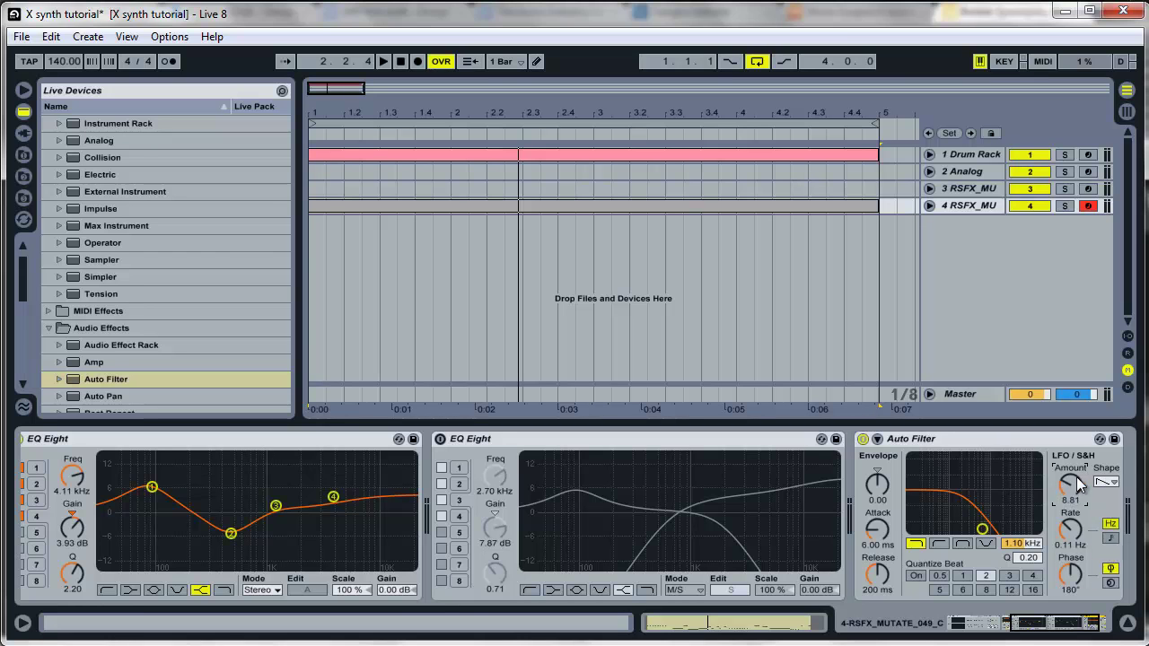
pyautogui.press('space')
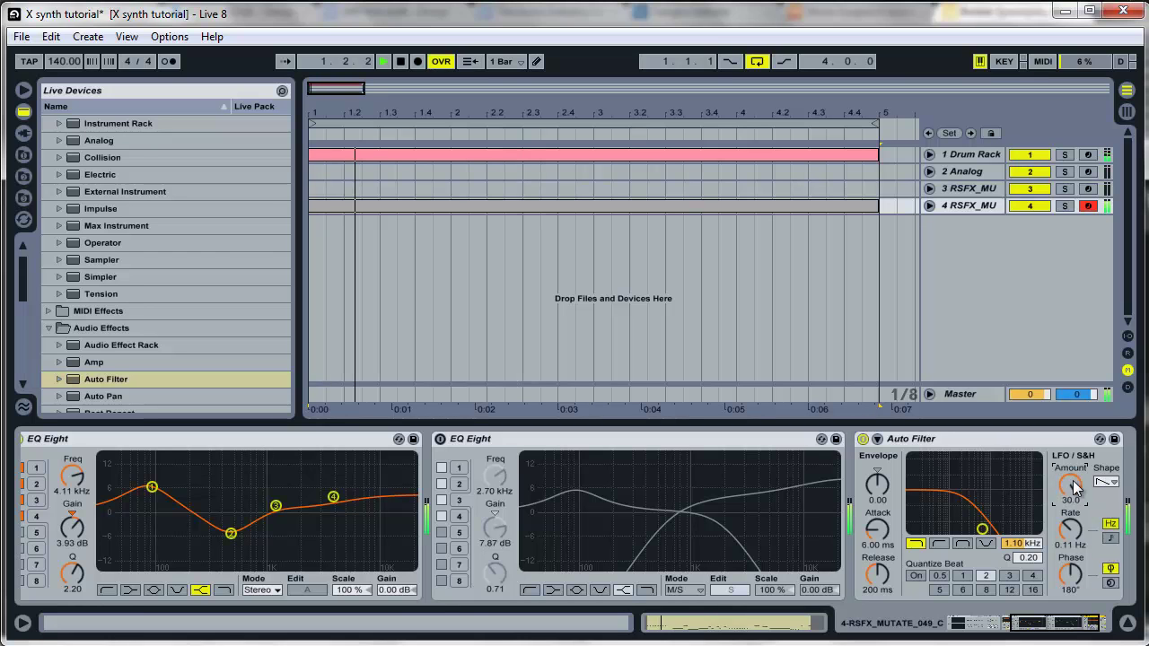
pyautogui.moveTo(1069, 575); pyautogui.dragTo(1070, 639)
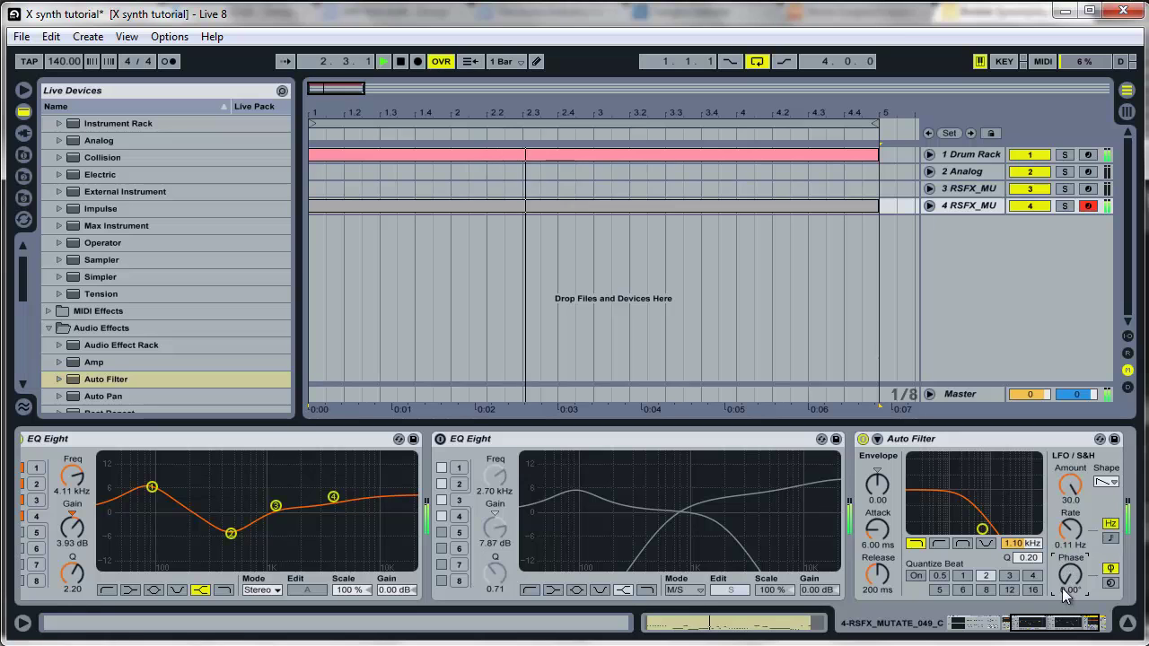
pyautogui.click(1110, 537)
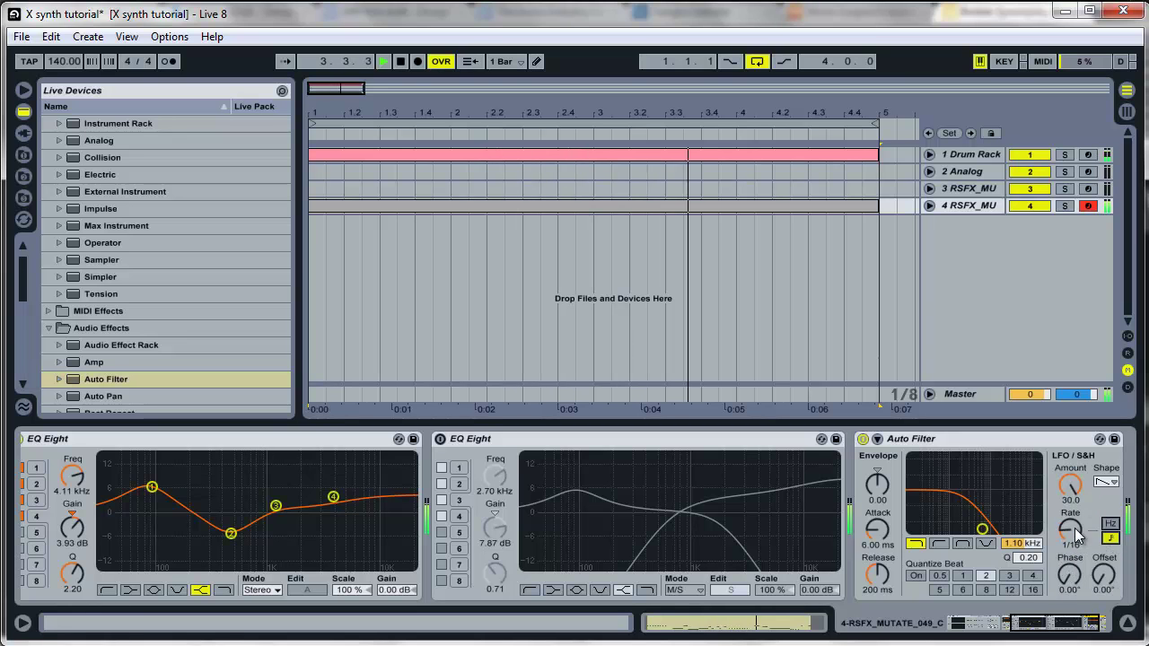
# - Compare the sound with the Auto Filter off and on, and raise its cutoff to about 1.46 kHz
pyautogui.click(863, 439)
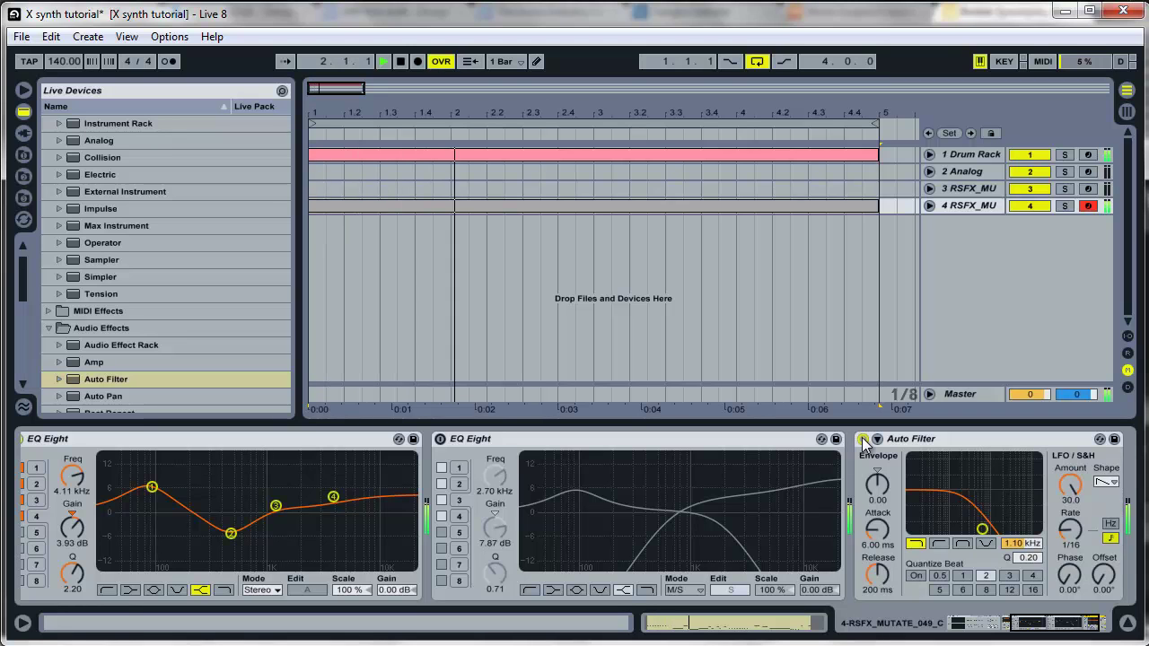
pyautogui.click(863, 439)
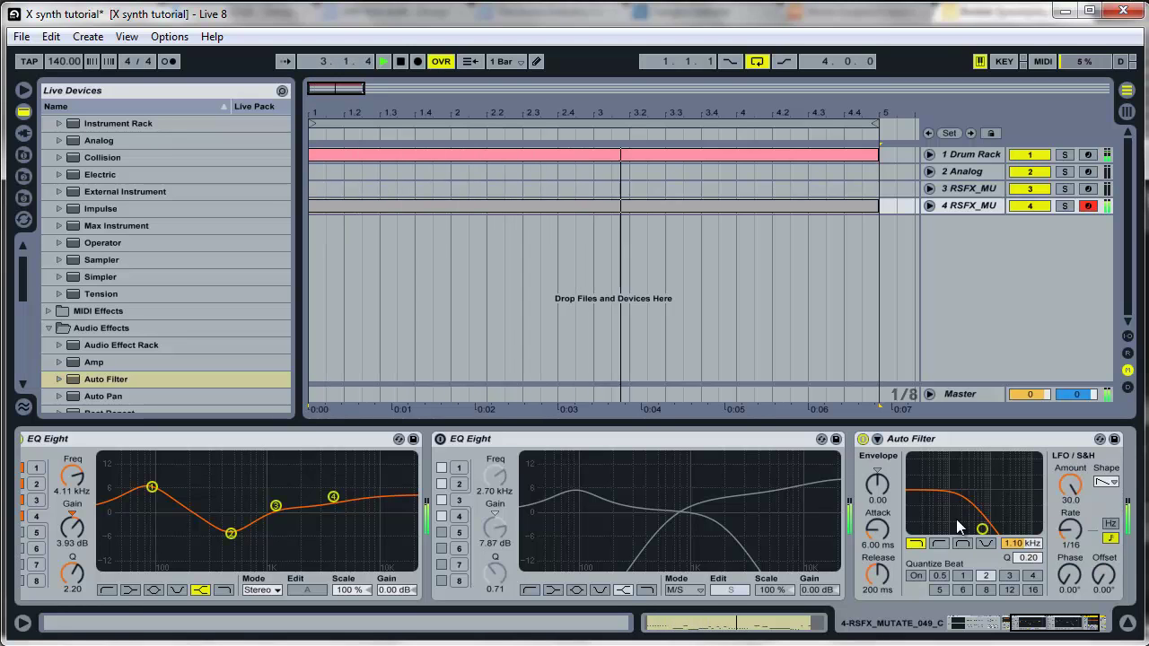
pyautogui.moveTo(982, 529)
pyautogui.mouseDown()
pyautogui.moveTo(1022, 533)
pyautogui.moveTo(953, 535)
pyautogui.moveTo(1020, 535)
pyautogui.moveTo(996, 535)
pyautogui.mouseUp()
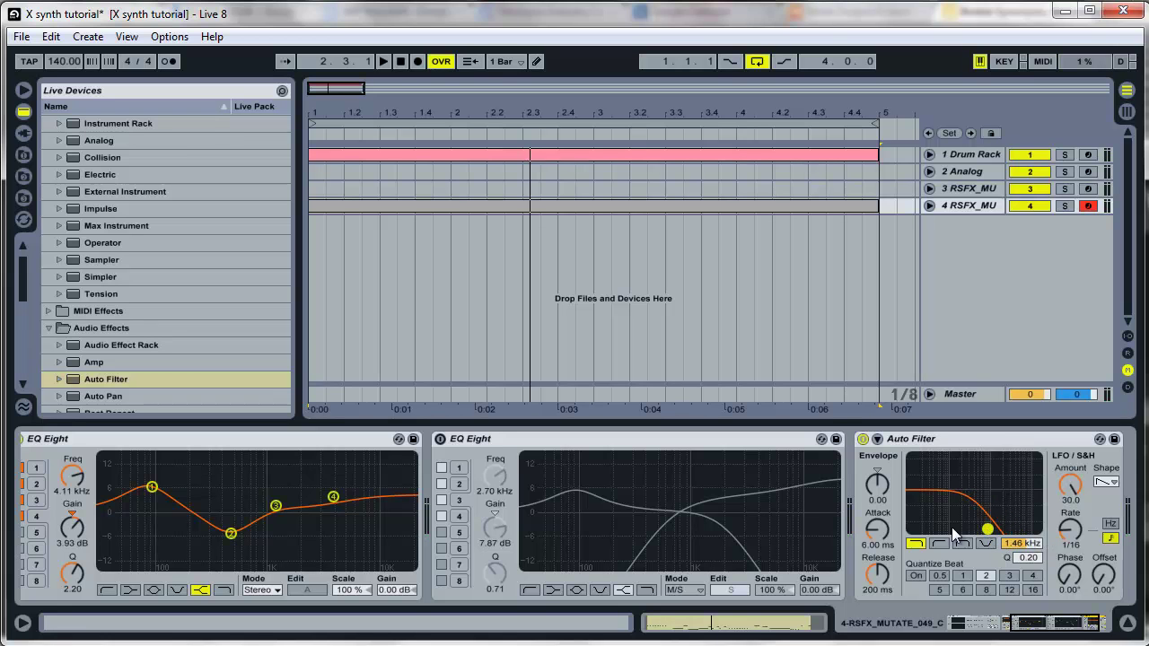
pyautogui.click(1041, 629)
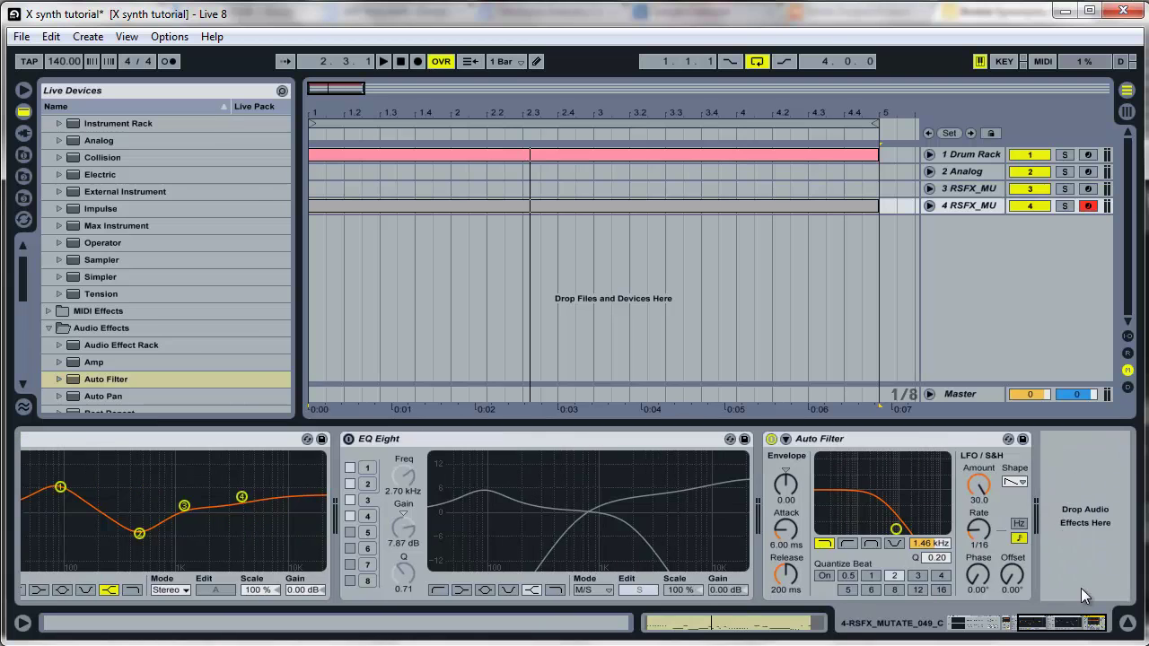
# - Group the whole device chain, from the Sampler through the Auto Filter, into one Instrument Rack
pyautogui.click(943, 445)
pyautogui.moveTo(1068, 625); pyautogui.dragTo(745, 596)
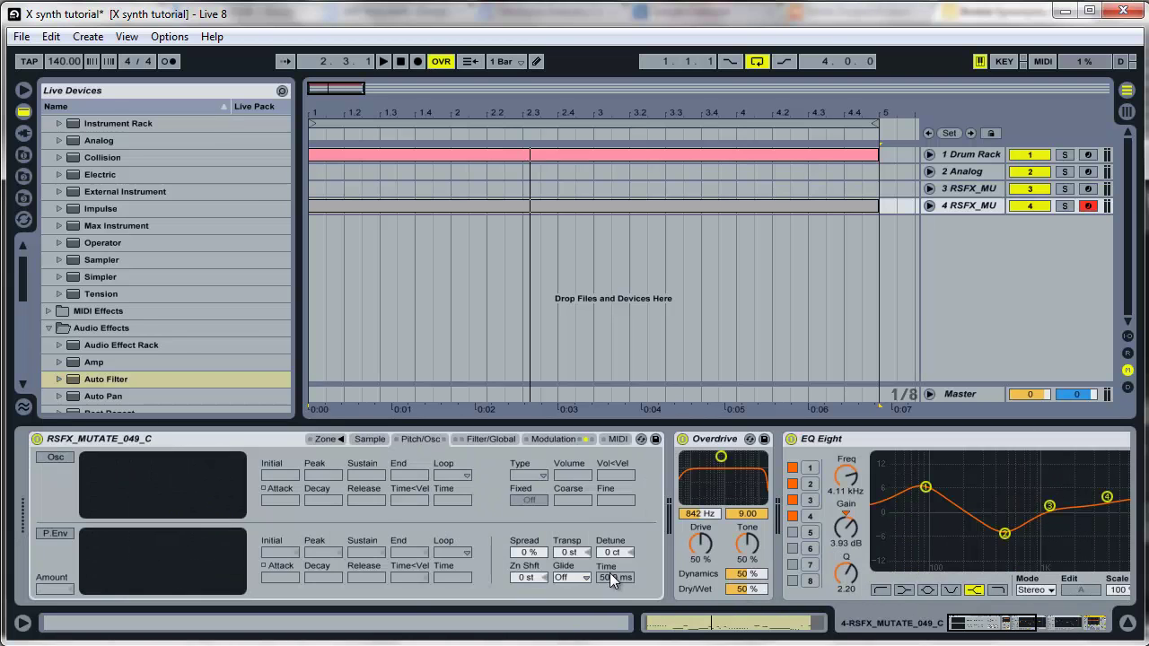
pyautogui.click(218, 437)
pyautogui.rightClick(217, 439)
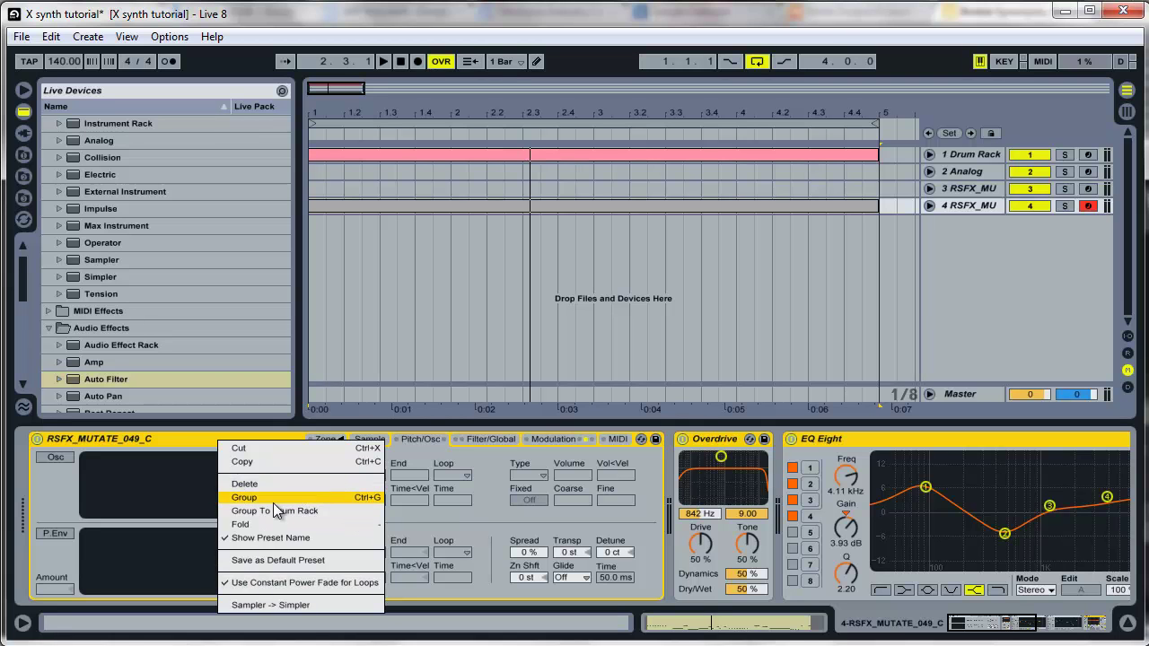
pyautogui.click(273, 500)
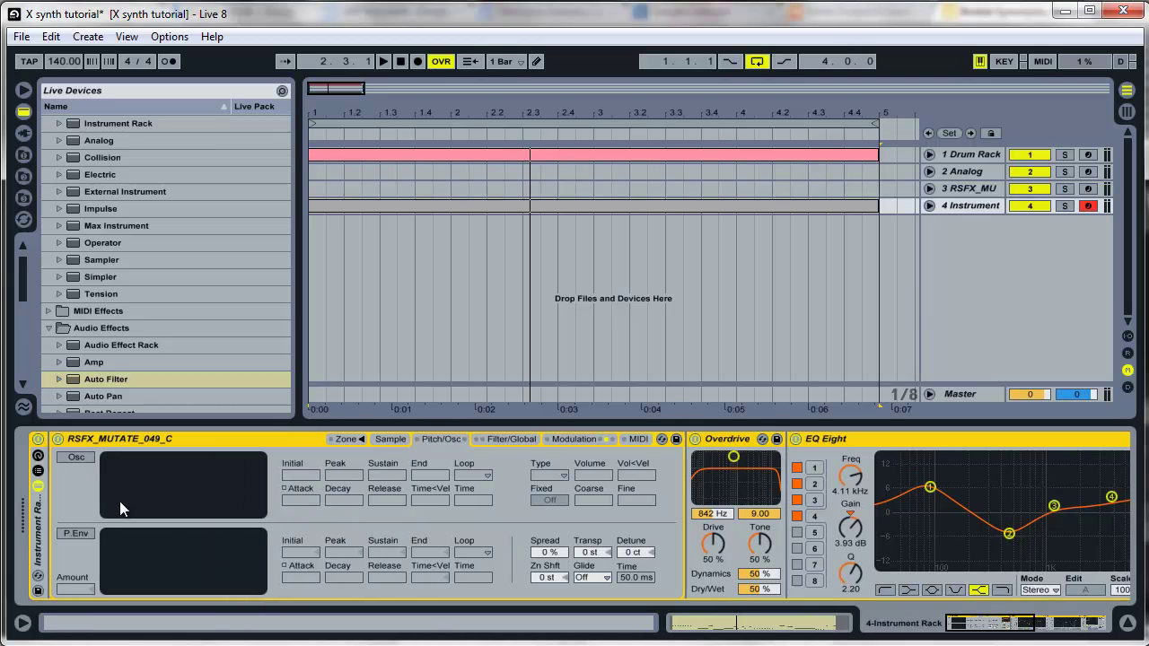
# - Save the Instrument Rack as a preset in the library and name it X Synth 3
pyautogui.click(39, 590)
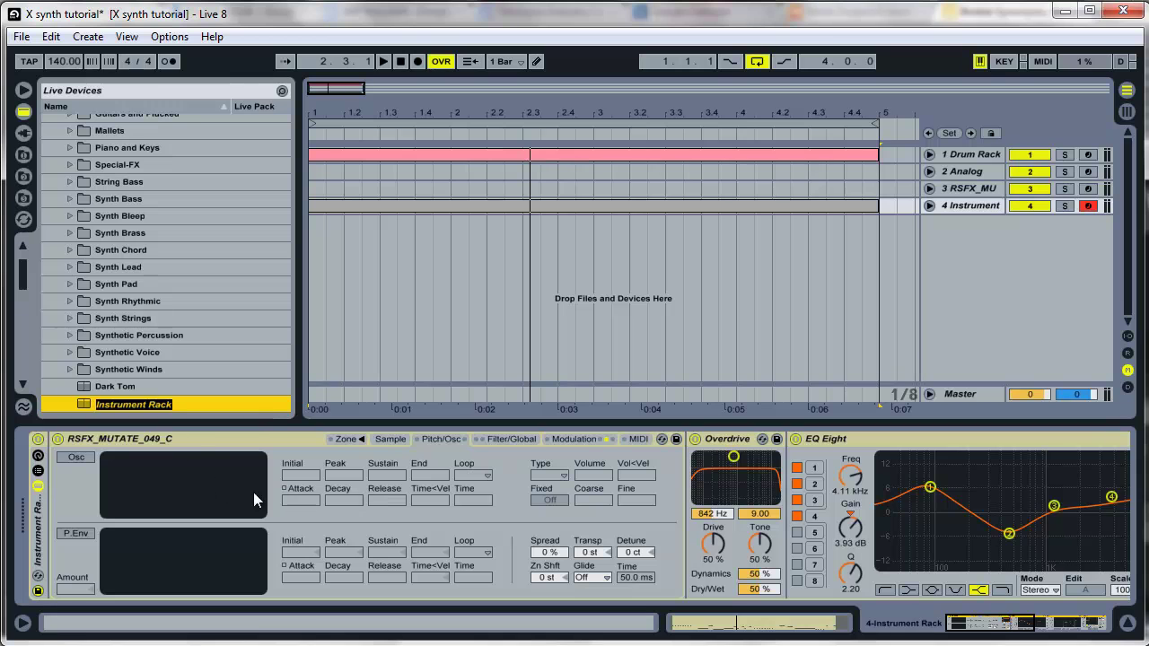
pyautogui.write('X')
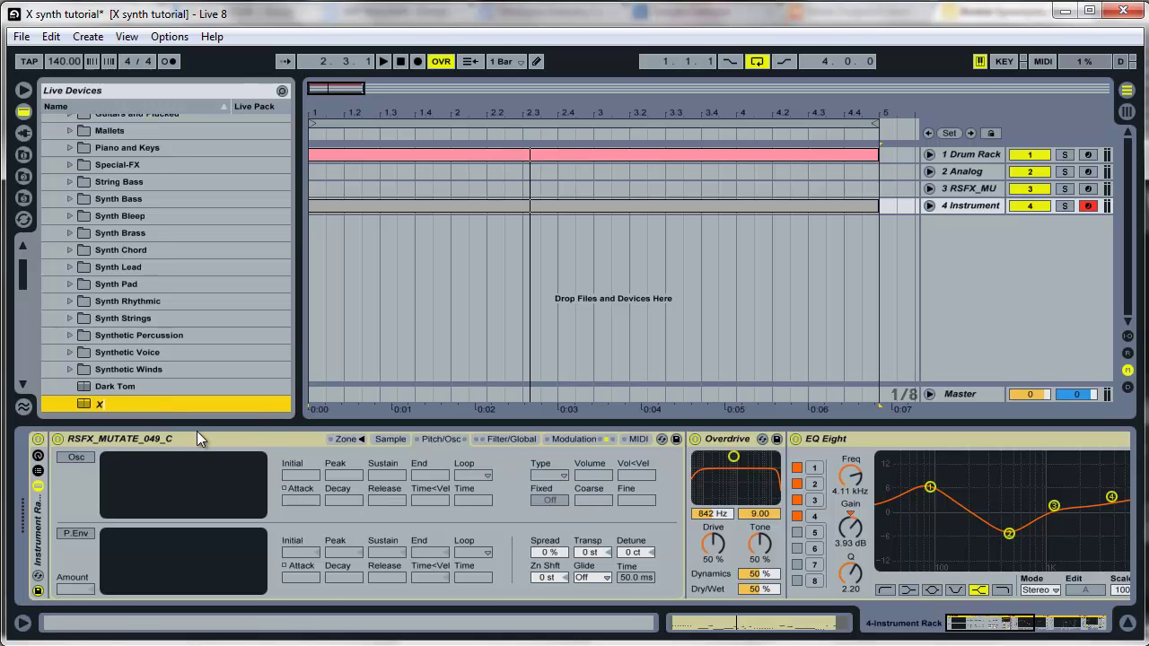
pyautogui.write(' Synth 3')
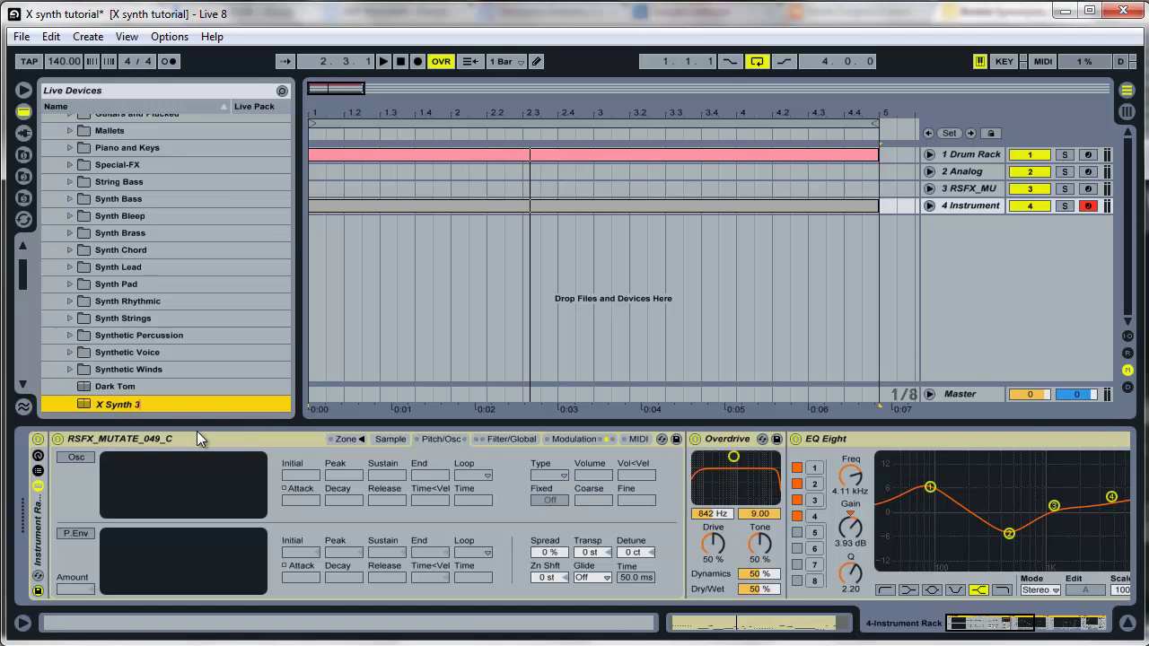